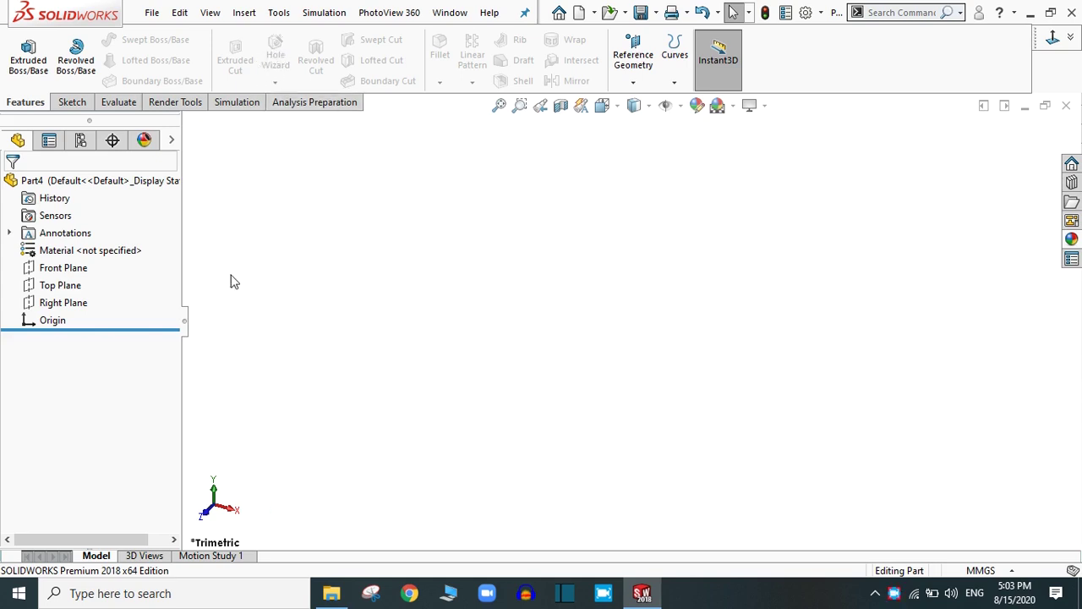
- Sketch a center rectangle of about 179 by 104 mm on the Top Plane, centred on the origin
{"action": "left_click", "coordinate": [46, 288]}
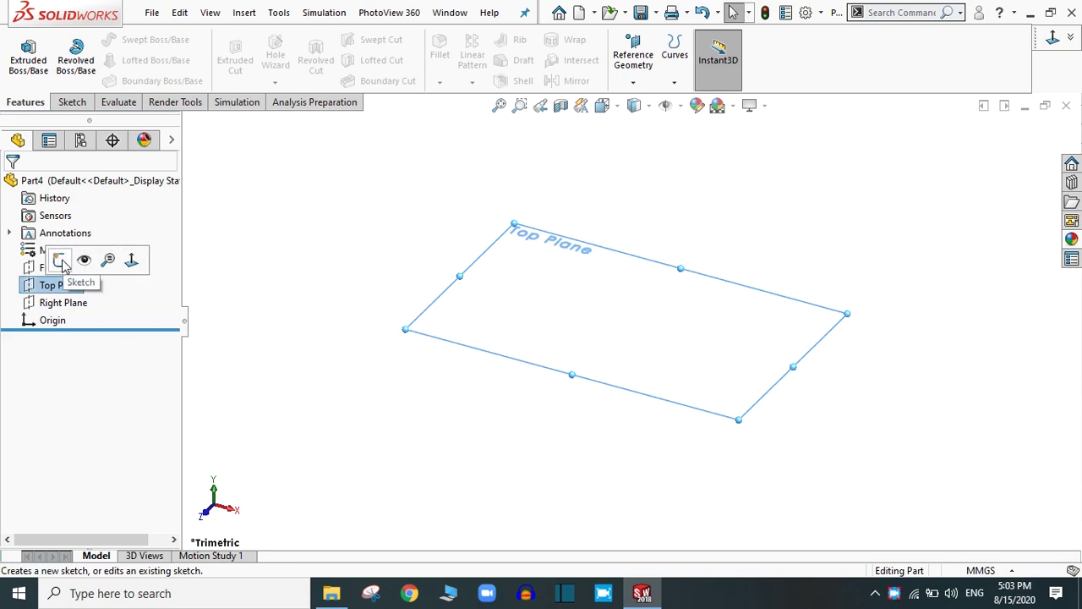
{"action": "left_click", "coordinate": [60, 262]}
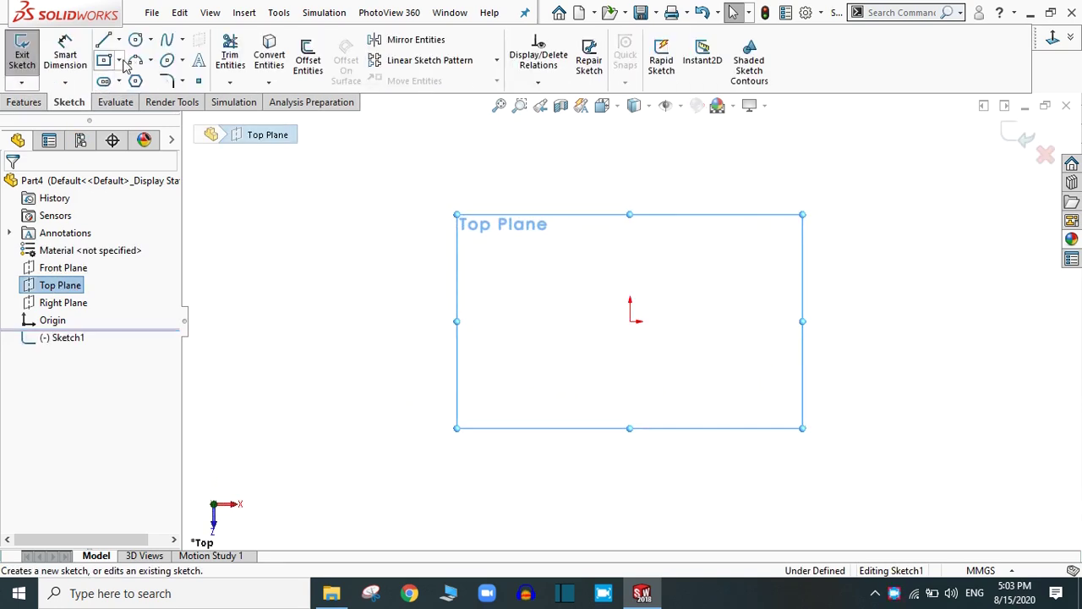
{"action": "left_click", "coordinate": [120, 62]}
{"action": "left_click", "coordinate": [127, 99]}
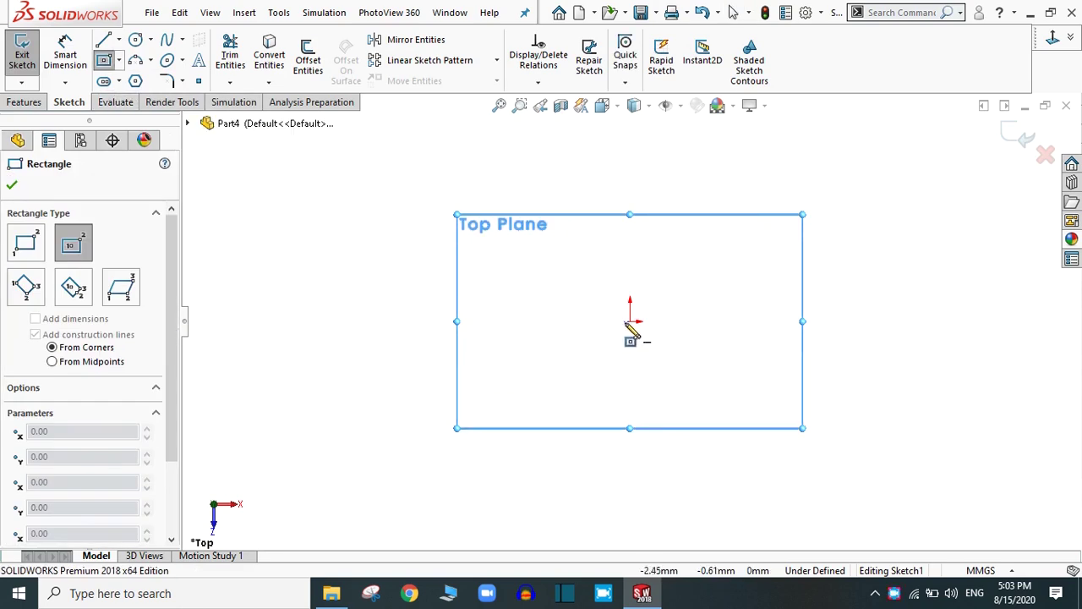
{"action": "left_click", "coordinate": [629, 322]}
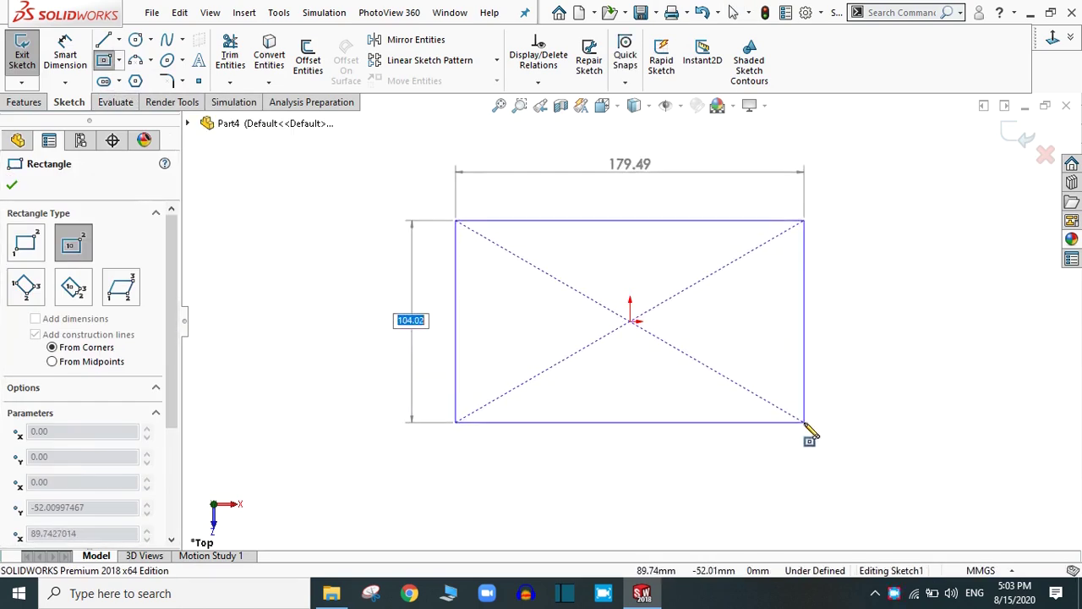
{"action": "left_click", "coordinate": [804, 422]}
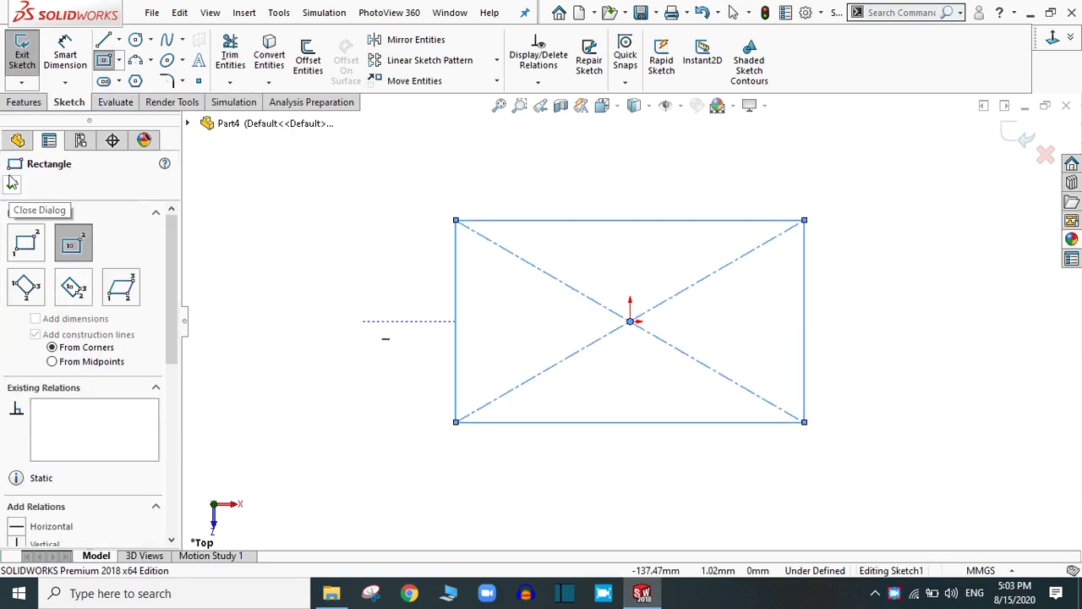
- Dimension the rectangle's vertical side and set it to 100 mm
{"action": "left_click", "coordinate": [65, 55]}
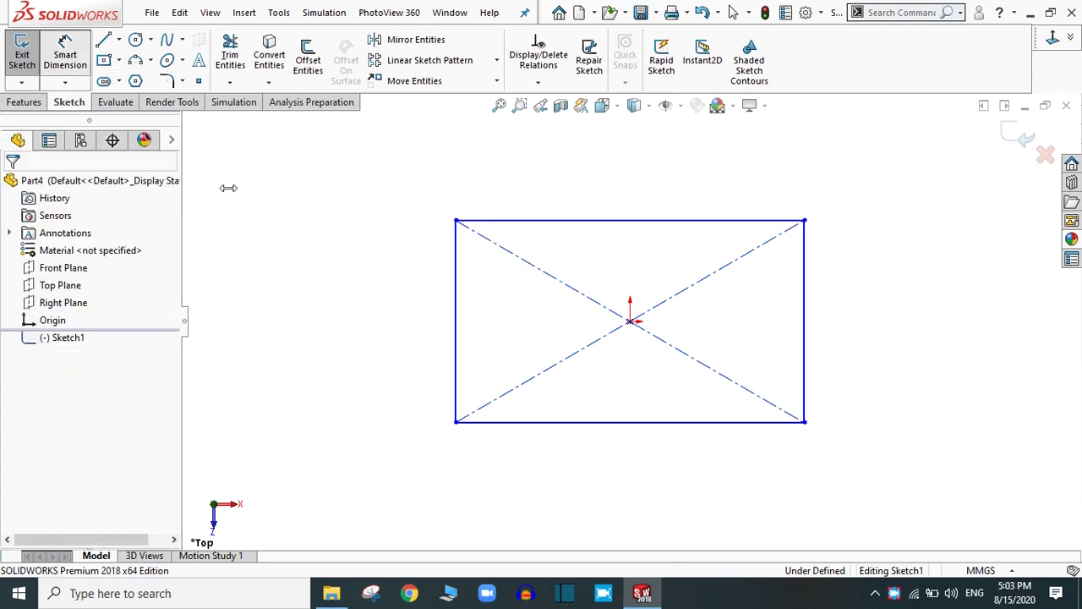
{"action": "left_click", "coordinate": [456, 332]}
{"action": "left_click", "coordinate": [378, 320]}
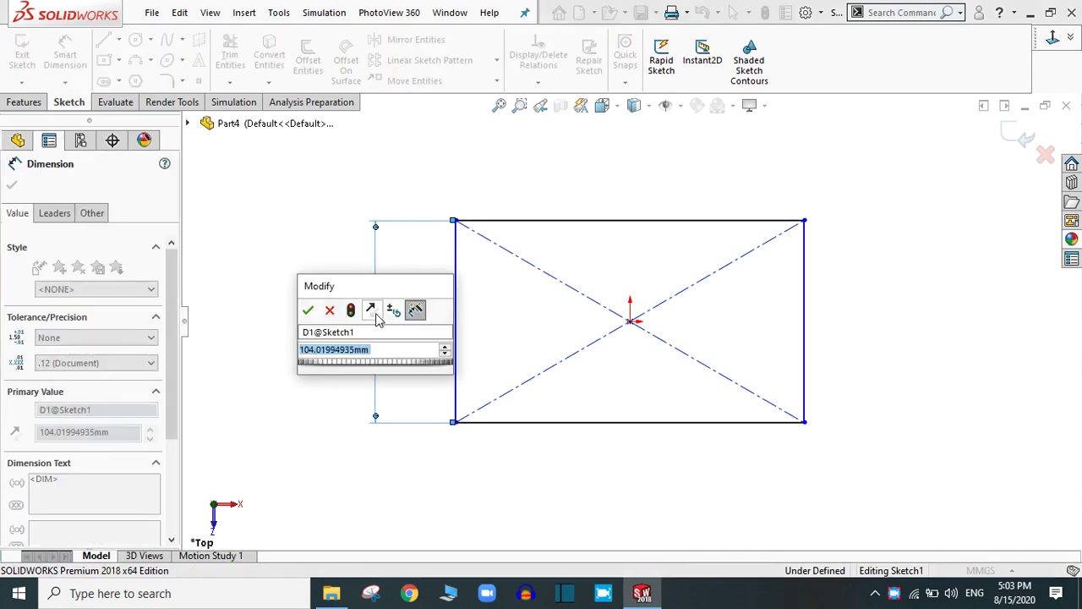
{"action": "type", "text": "100"}
{"action": "key", "text": "Return"}
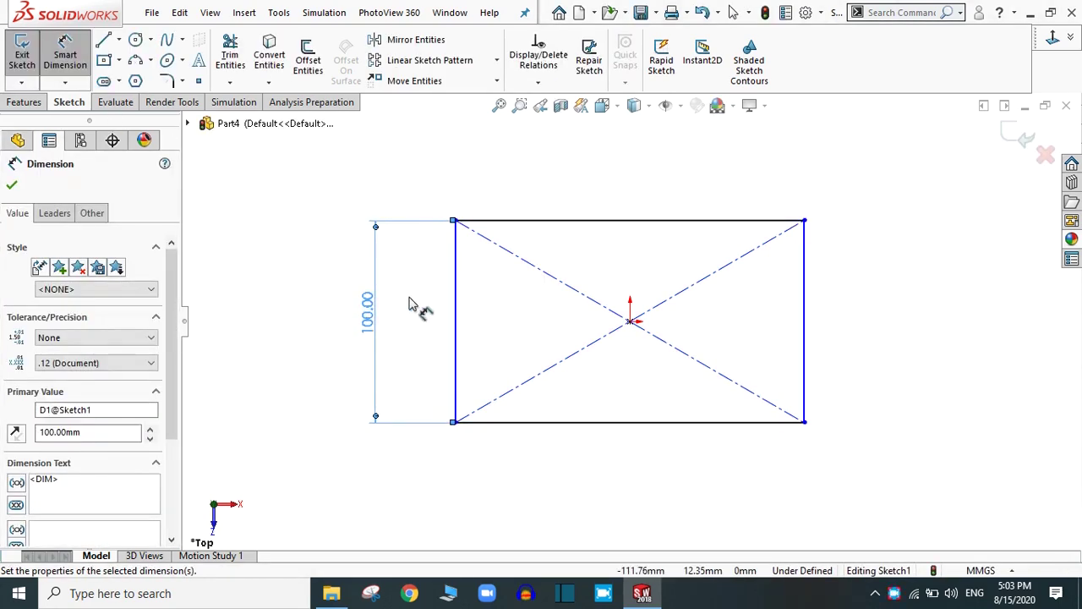
- Dimension the rectangle's upper horizontal side and set it to 200 mm
{"action": "left_click", "coordinate": [580, 222]}
{"action": "left_click", "coordinate": [606, 180]}
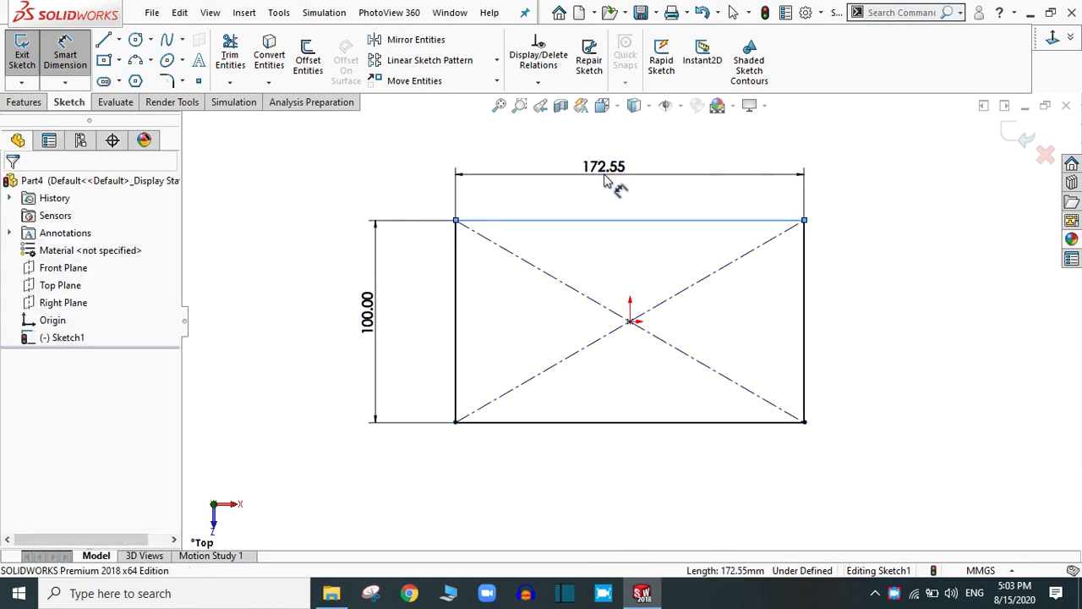
{"action": "type", "text": "200"}
{"action": "key", "text": "Return"}
{"action": "key", "text": "Escape"}
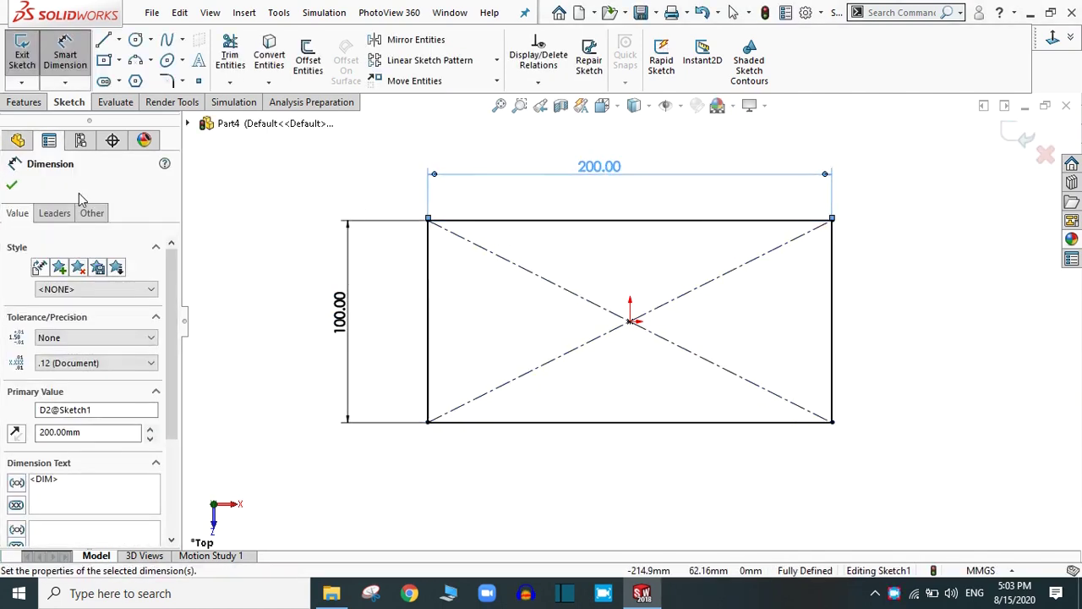
{"action": "left_click", "coordinate": [12, 185]}
- Extrude the rectangle as a blind boss 20 mm deep to form the plate
{"action": "left_click", "coordinate": [24, 102]}
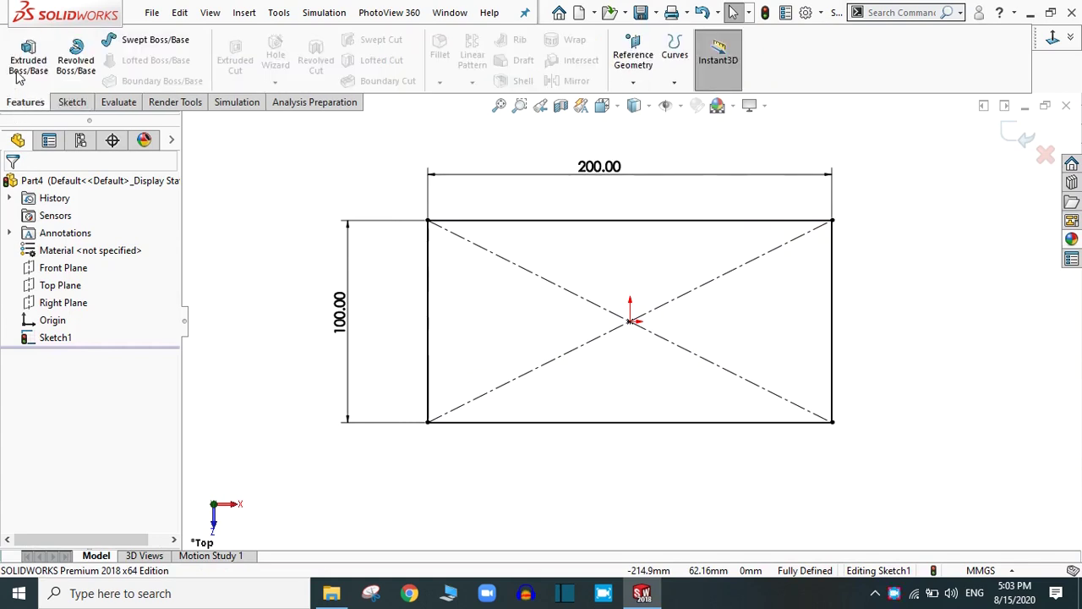
{"action": "left_click", "coordinate": [28, 57]}
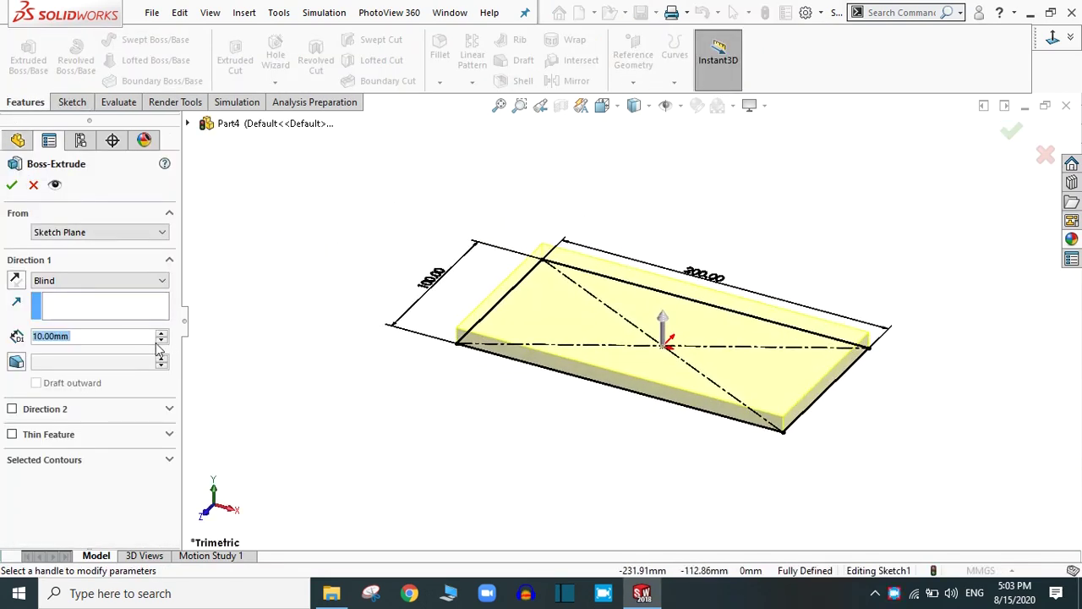
{"action": "type", "text": "20"}
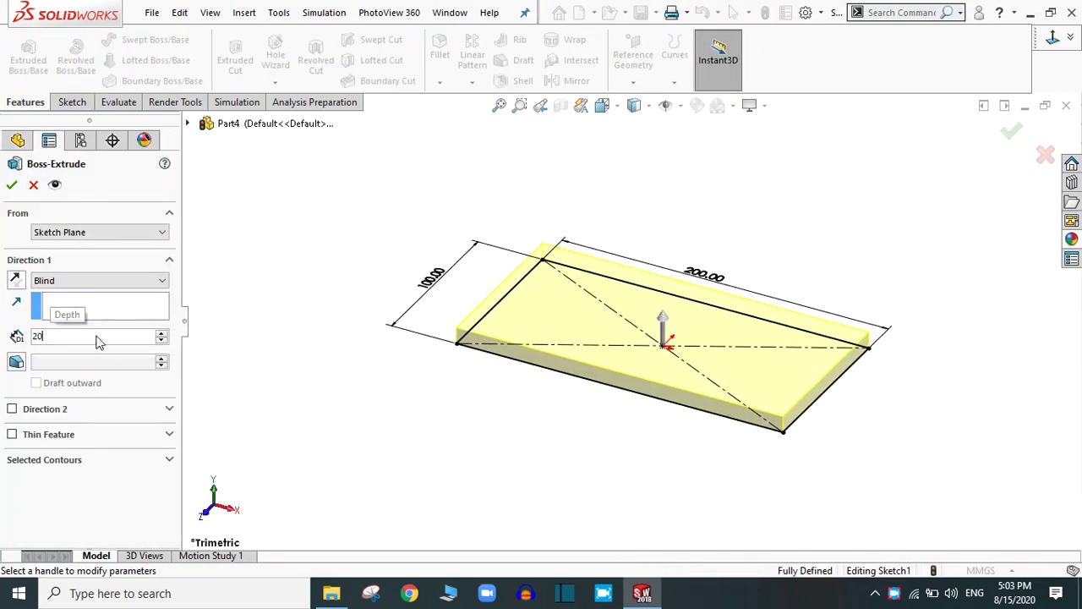
{"action": "key", "text": "Return"}
{"action": "key", "text": "Return"}
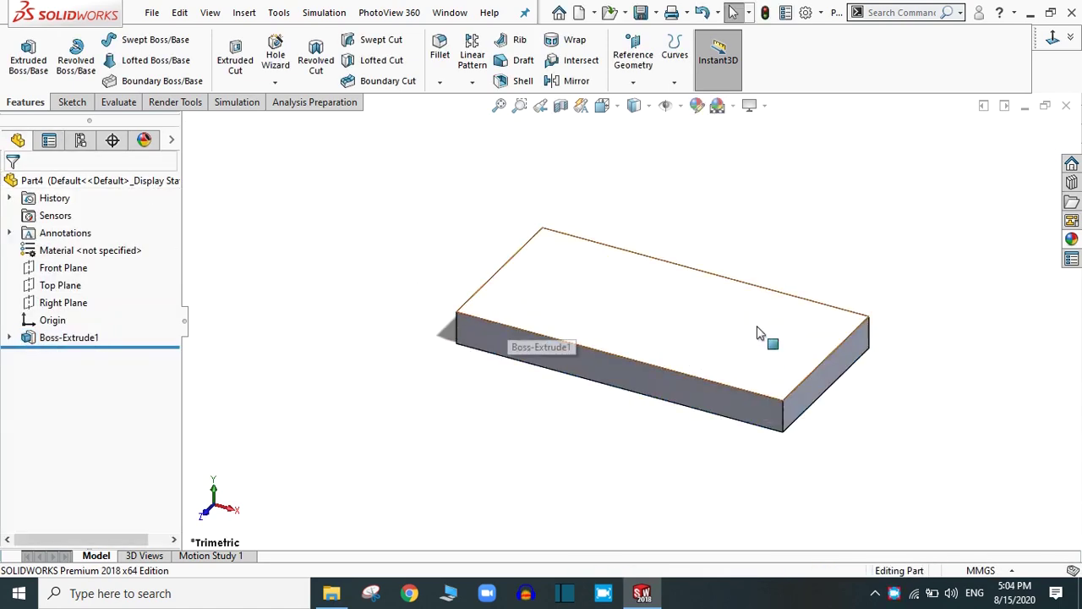
- Start a Hole Wizard hole using the ISO standard and the counterbore hole type
{"action": "scroll", "coordinate": [701, 320], "scroll_direction": "up", "scroll_amount": 3}
{"action": "scroll", "coordinate": [701, 319], "scroll_direction": "down", "scroll_amount": 3}
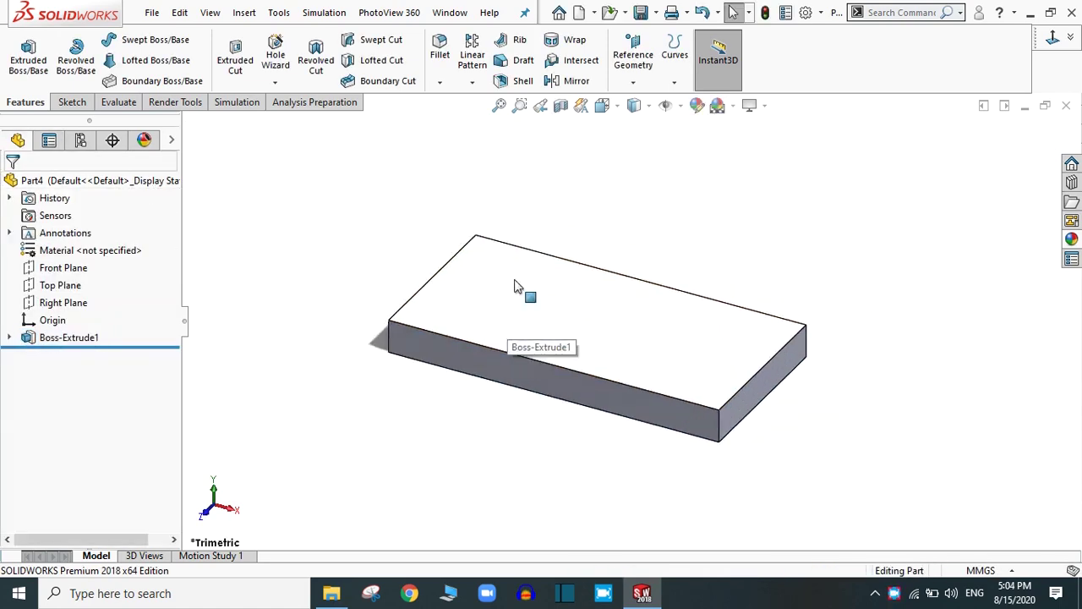
{"action": "left_click", "coordinate": [274, 57]}
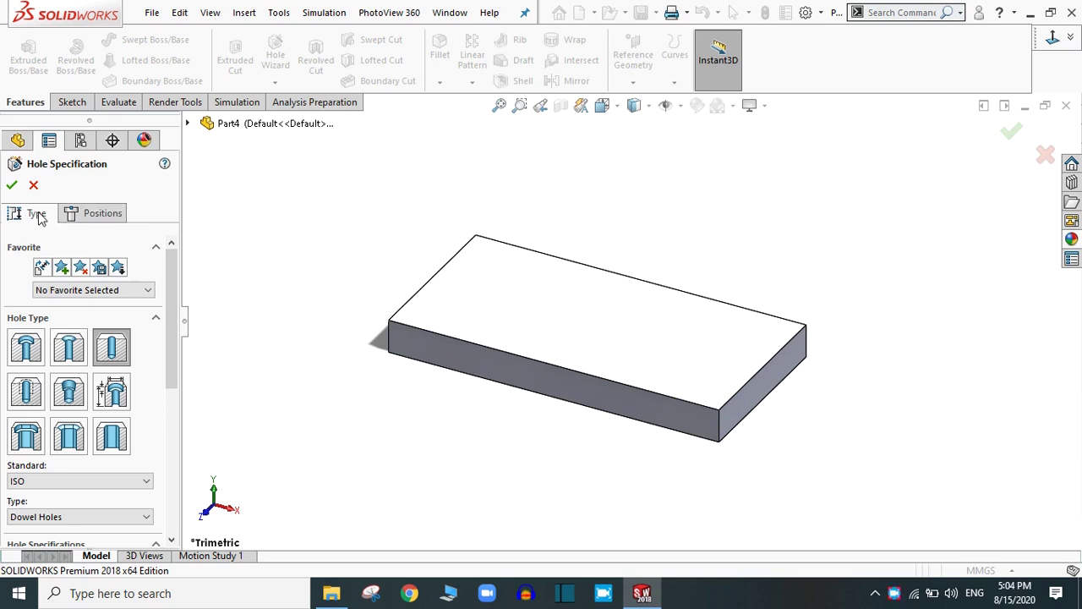
{"action": "left_click_drag", "start_coordinate": [175, 267], "coordinate": [174, 288]}
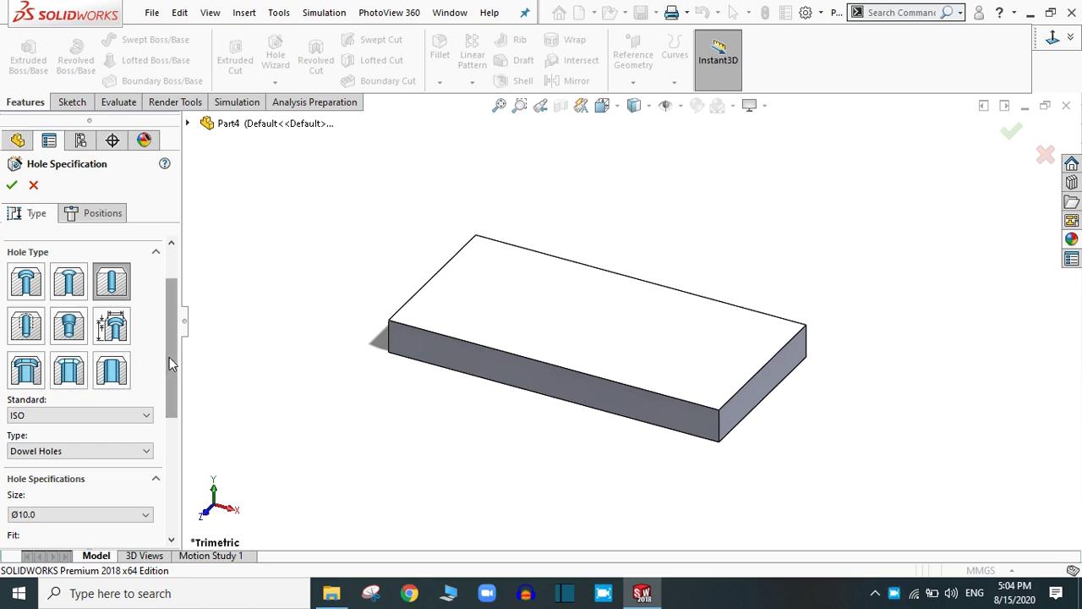
{"action": "scroll", "coordinate": [172, 367], "scroll_direction": "down", "scroll_amount": 2}
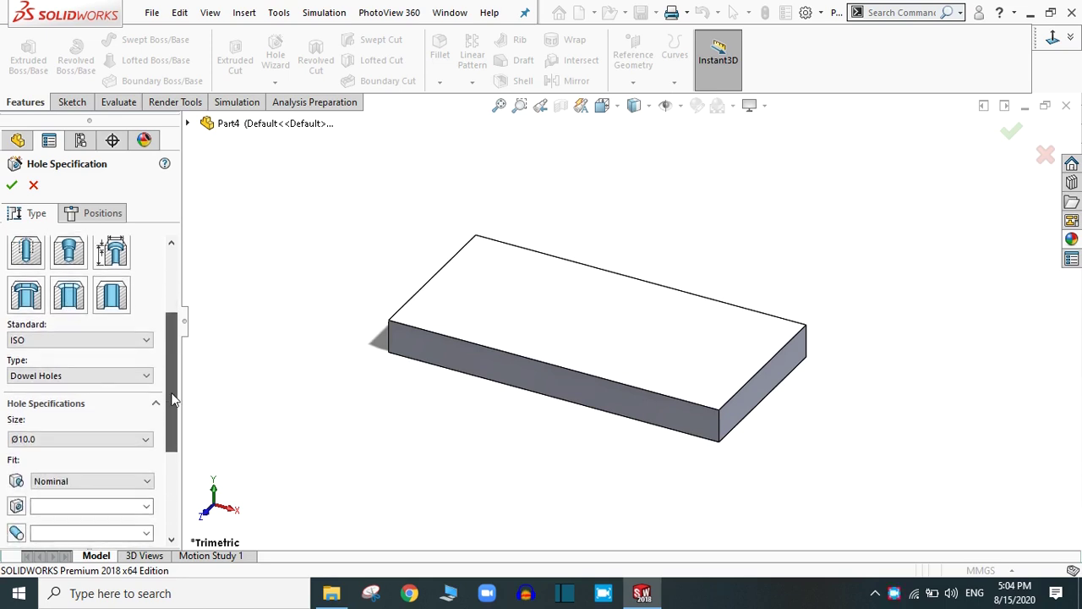
{"action": "left_click", "coordinate": [64, 340]}
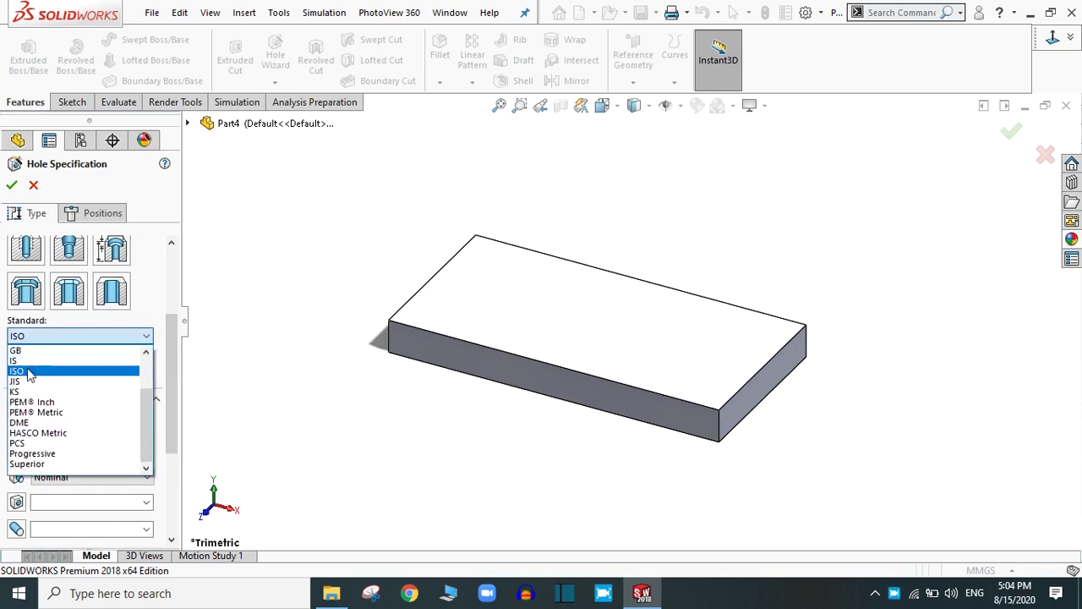
{"action": "left_click", "coordinate": [28, 372]}
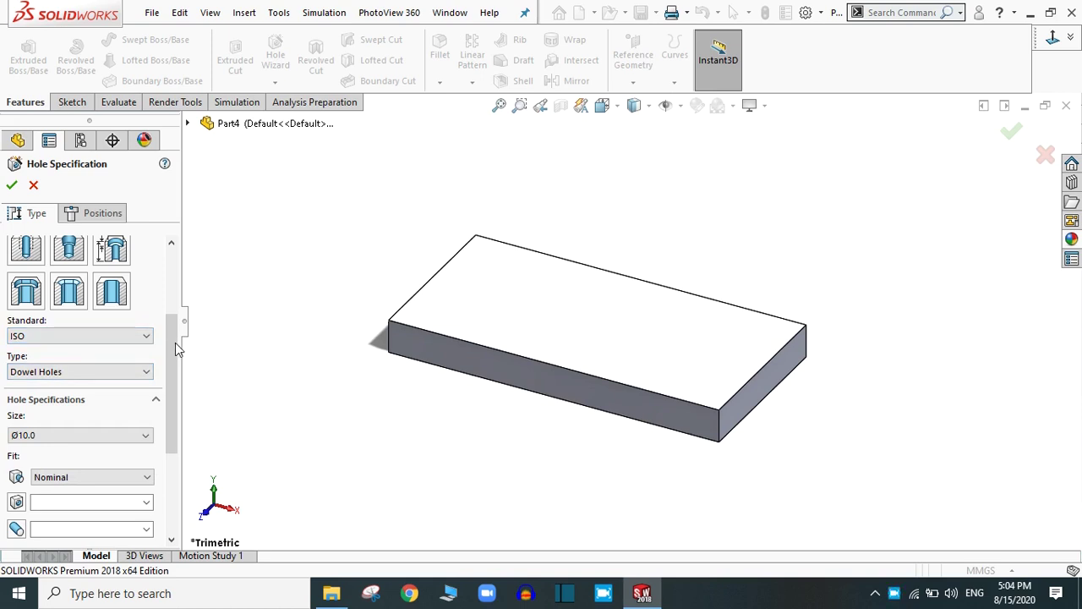
{"action": "scroll", "coordinate": [166, 351], "scroll_direction": "up", "scroll_amount": 2}
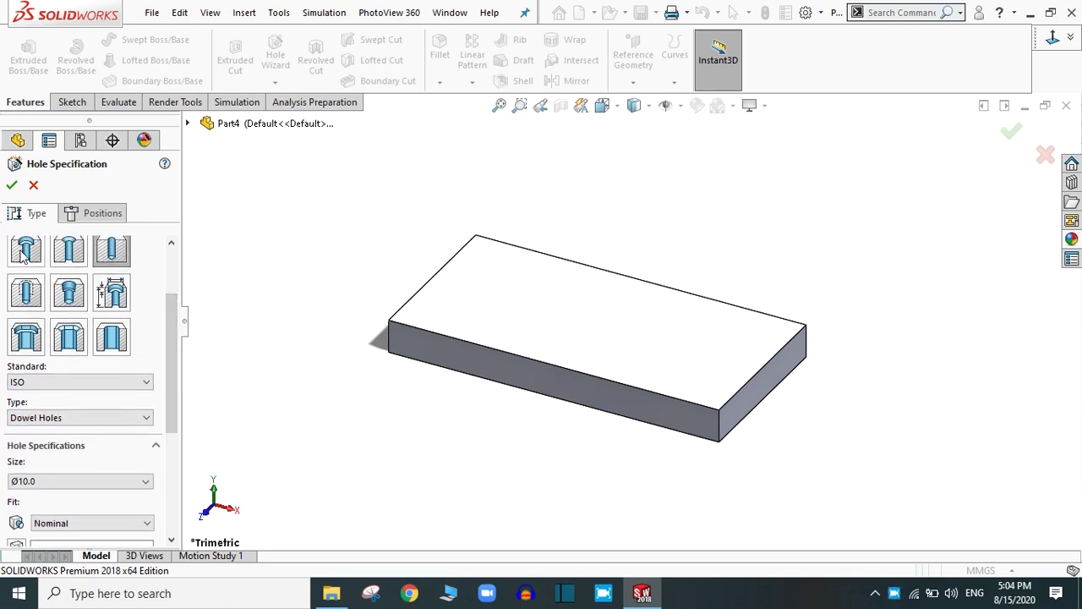
{"action": "left_click", "coordinate": [23, 252]}
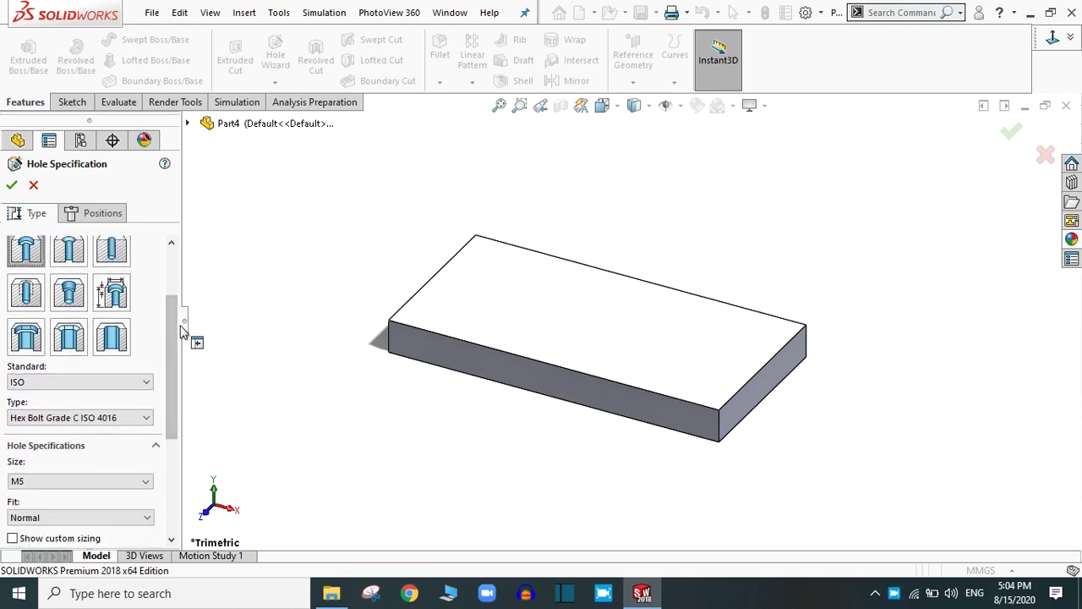
- Set the counterbore's fastener type to Hex Screw Grade AB ISO 4017
{"action": "scroll", "coordinate": [174, 312], "scroll_direction": "down", "scroll_amount": 2}
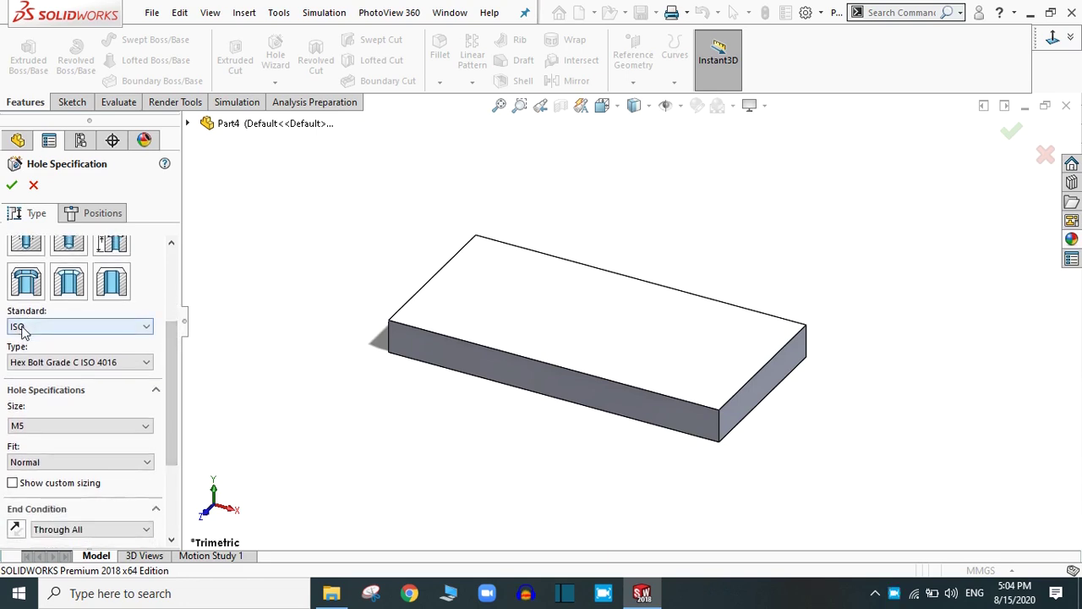
{"action": "left_click", "coordinate": [40, 364]}
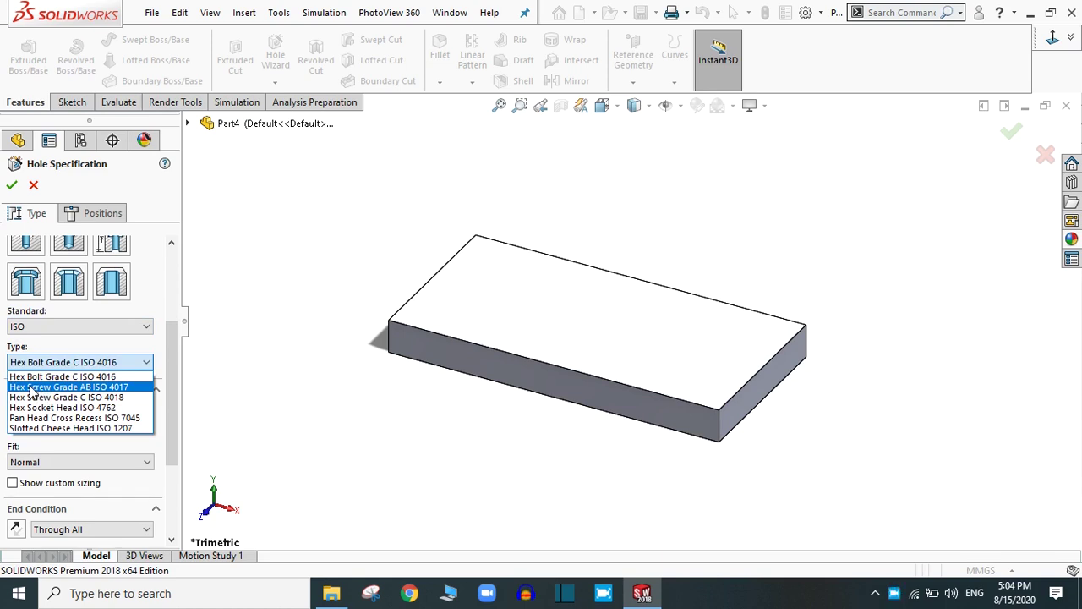
{"action": "left_click", "coordinate": [32, 389]}
- Set the hole size to M12 with a Normal fit, and inspect the custom sizing fields without keeping them shown
{"action": "scroll", "coordinate": [171, 367], "scroll_direction": "down", "scroll_amount": 2}
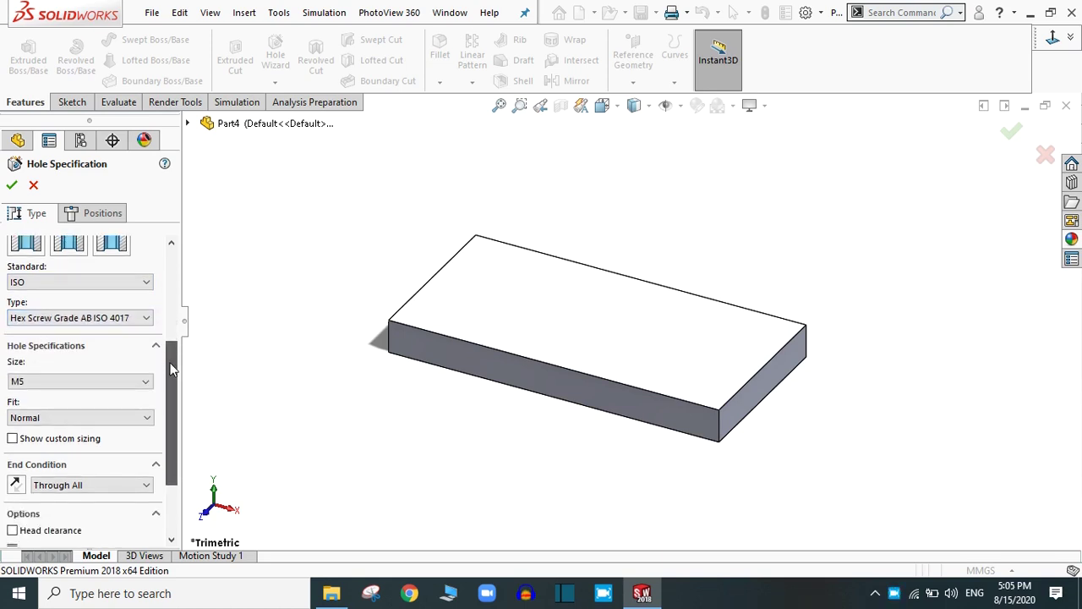
{"action": "scroll", "coordinate": [172, 368], "scroll_direction": "down", "scroll_amount": 2}
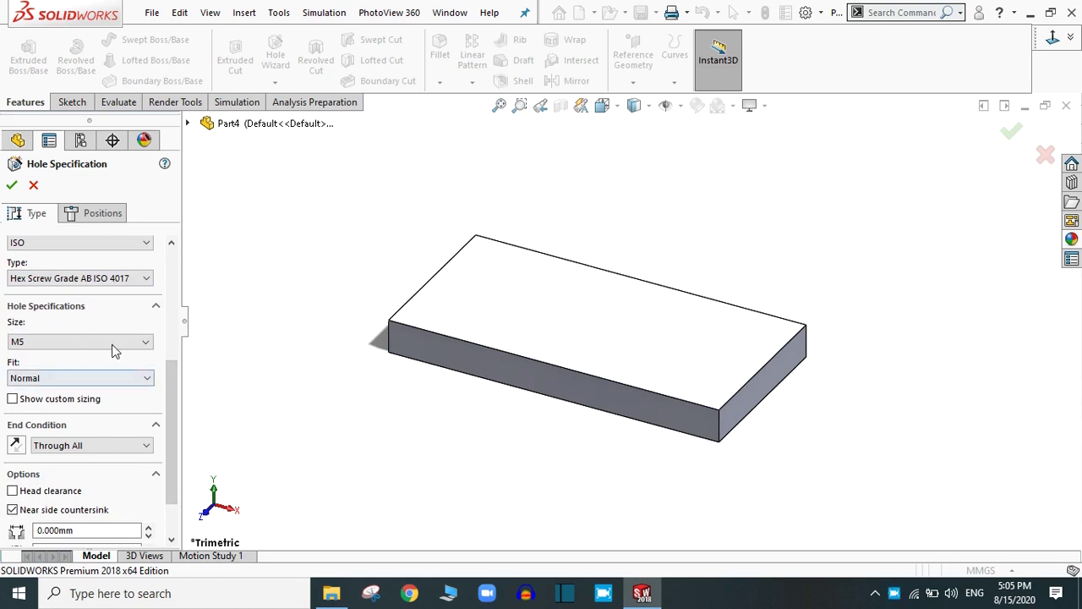
{"action": "left_click", "coordinate": [60, 342]}
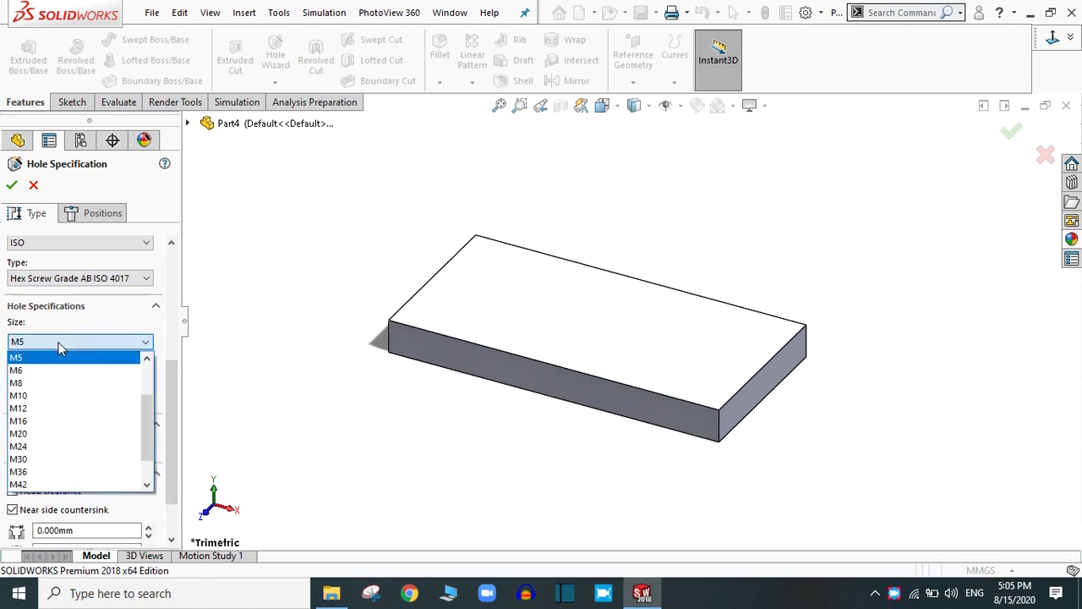
{"action": "left_click", "coordinate": [36, 409]}
{"action": "left_click", "coordinate": [52, 381]}
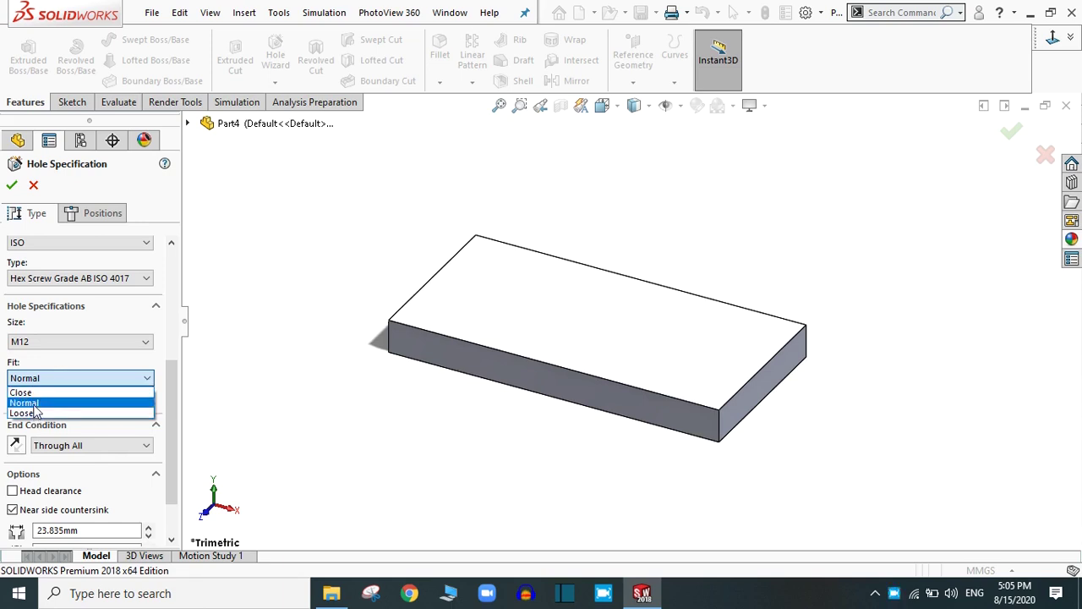
{"action": "left_click", "coordinate": [34, 404]}
{"action": "left_click", "coordinate": [14, 399]}
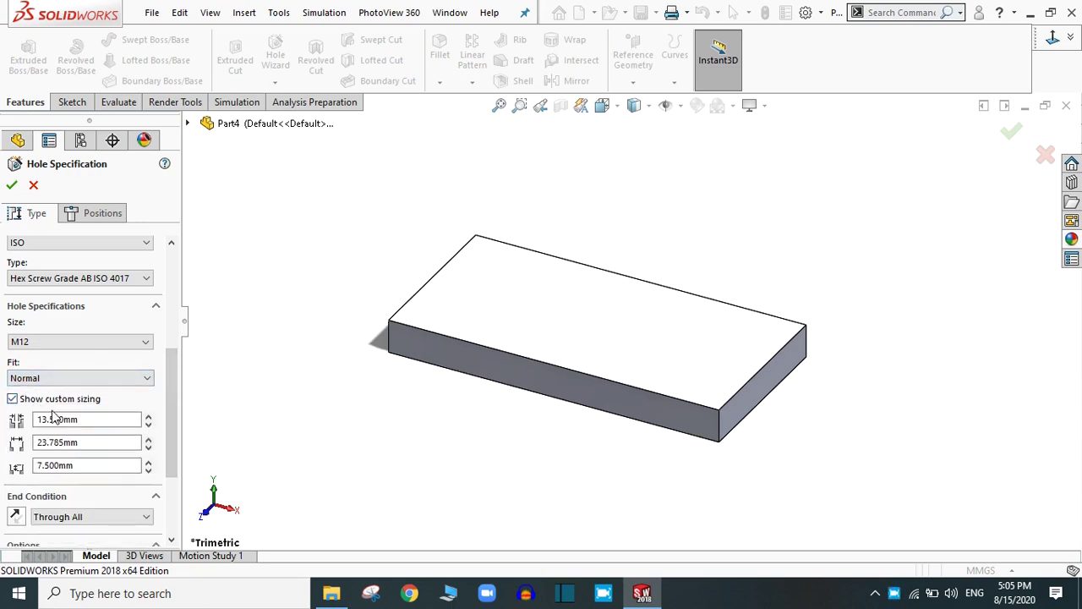
{"action": "left_click", "coordinate": [123, 398]}
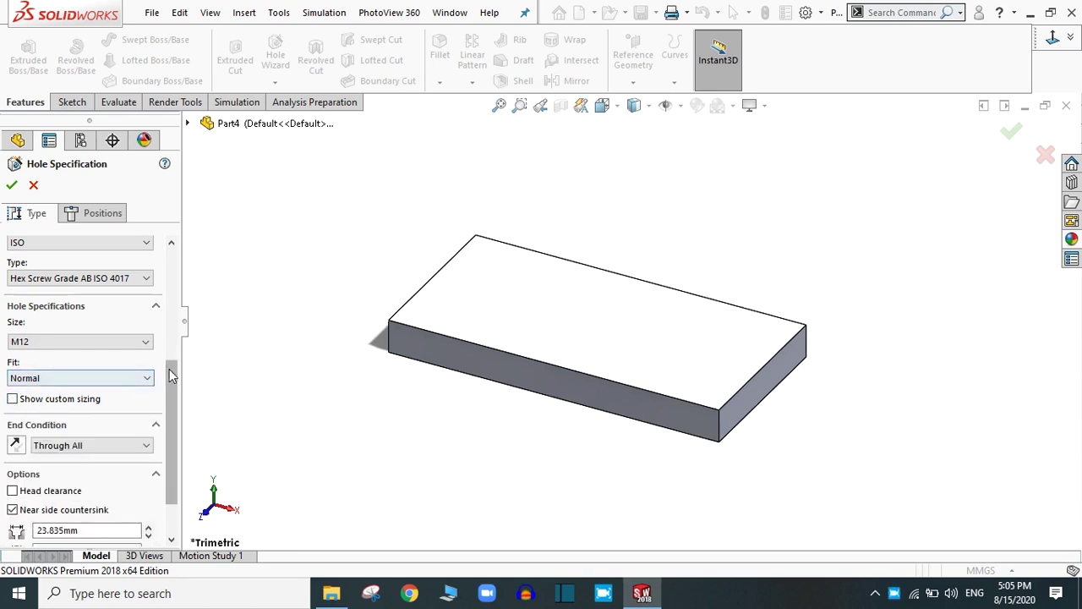
- Review the end condition choices, keeping Through All, and look over the hole type, size and countersink options
{"action": "left_click_drag", "start_coordinate": [169, 369], "coordinate": [170, 394]}
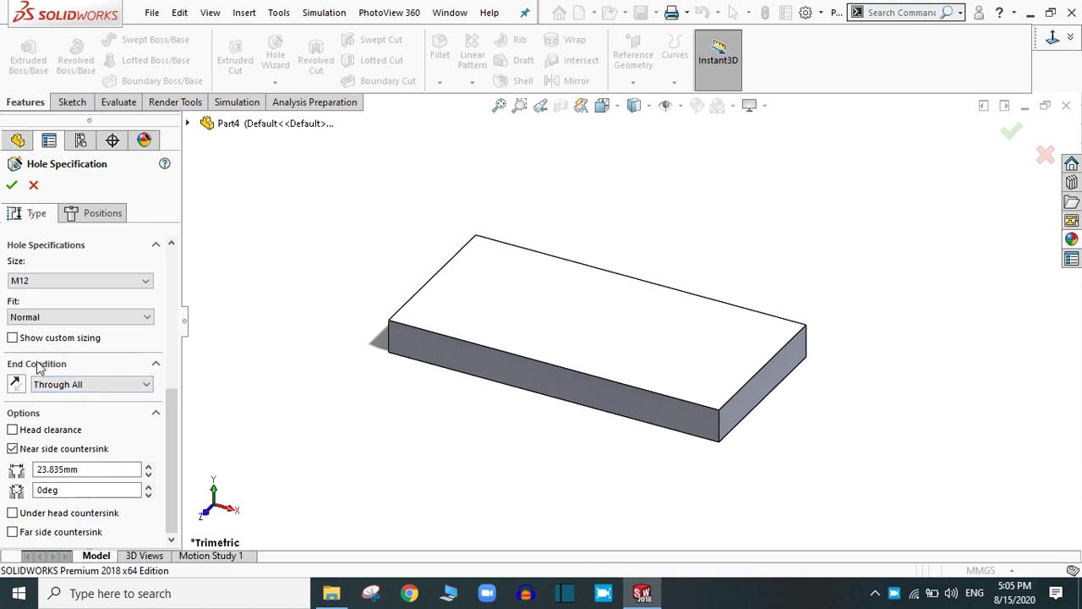
{"action": "left_click", "coordinate": [75, 389]}
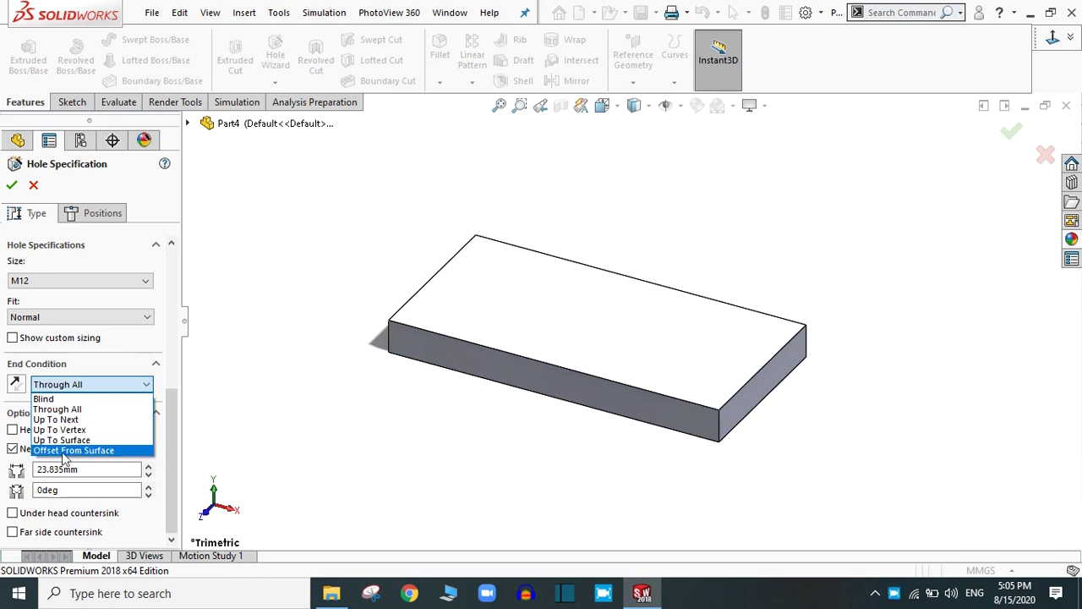
{"action": "left_click", "coordinate": [61, 386]}
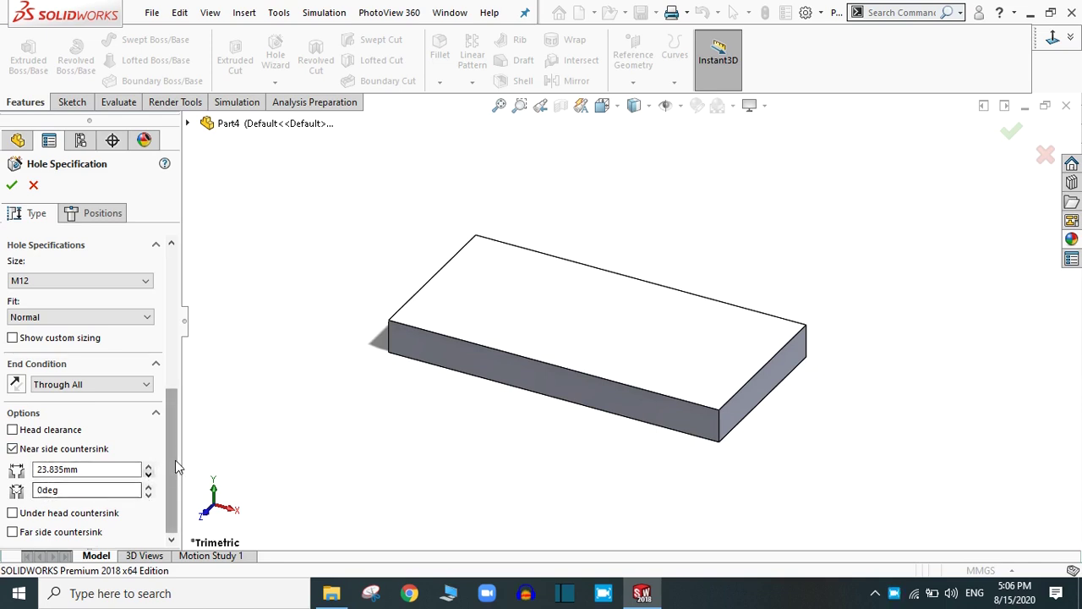
{"action": "left_click_drag", "start_coordinate": [176, 466], "coordinate": [165, 369]}
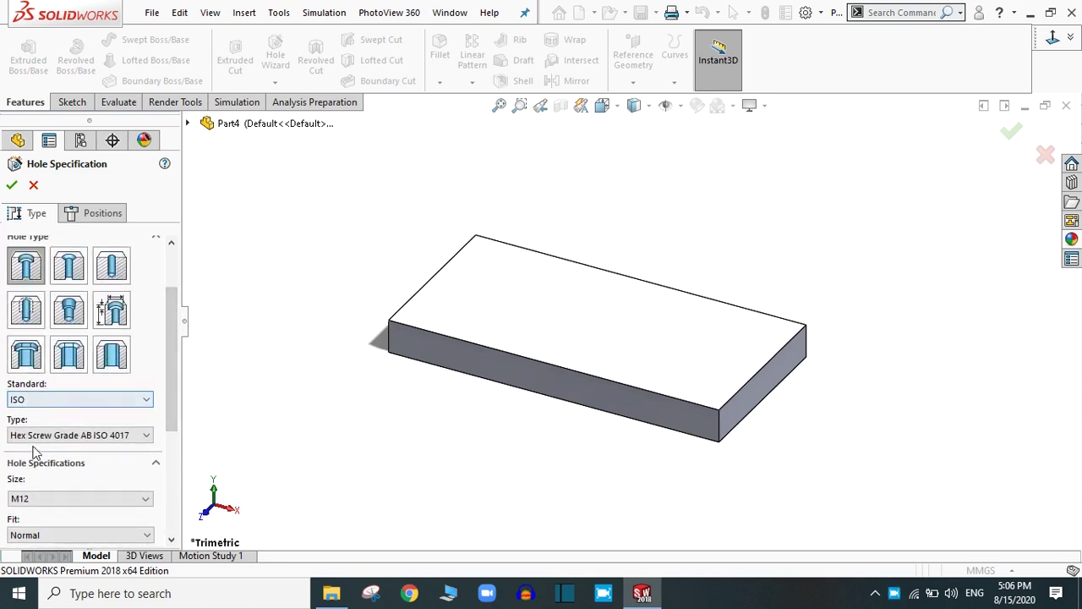
{"action": "left_click_drag", "start_coordinate": [172, 380], "coordinate": [176, 489]}
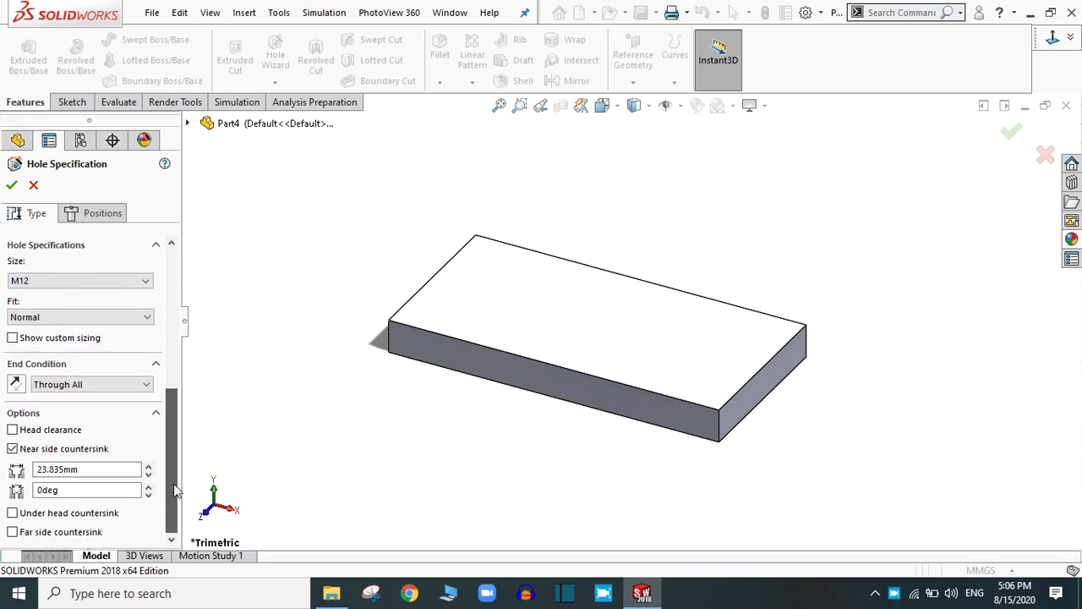
- Place two hole position points on the plate's top face, one on each side of the origin along its length
{"action": "left_click", "coordinate": [97, 217]}
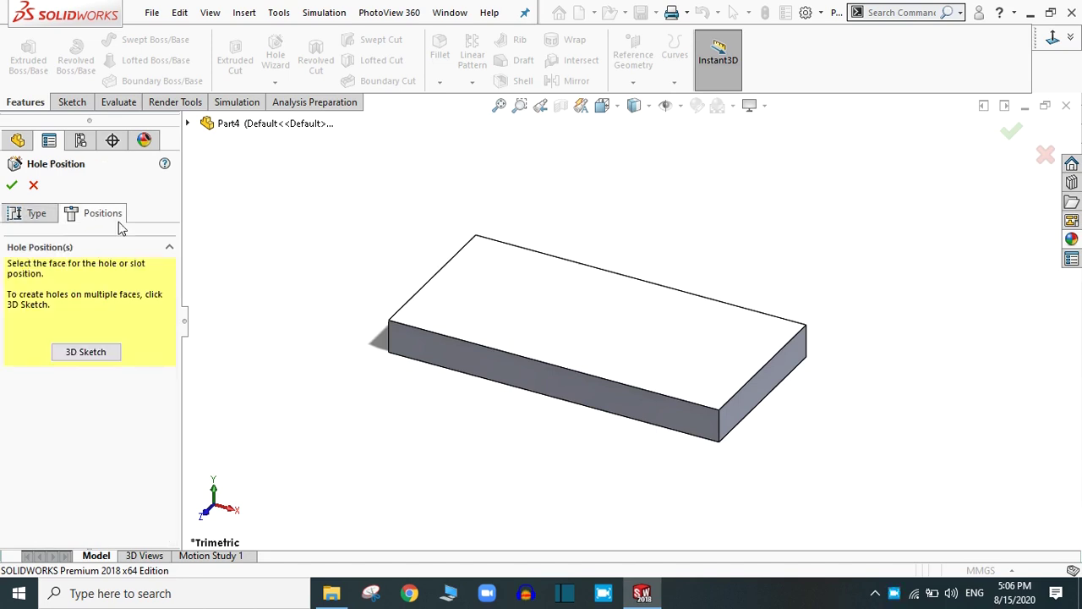
{"action": "left_click", "coordinate": [488, 307]}
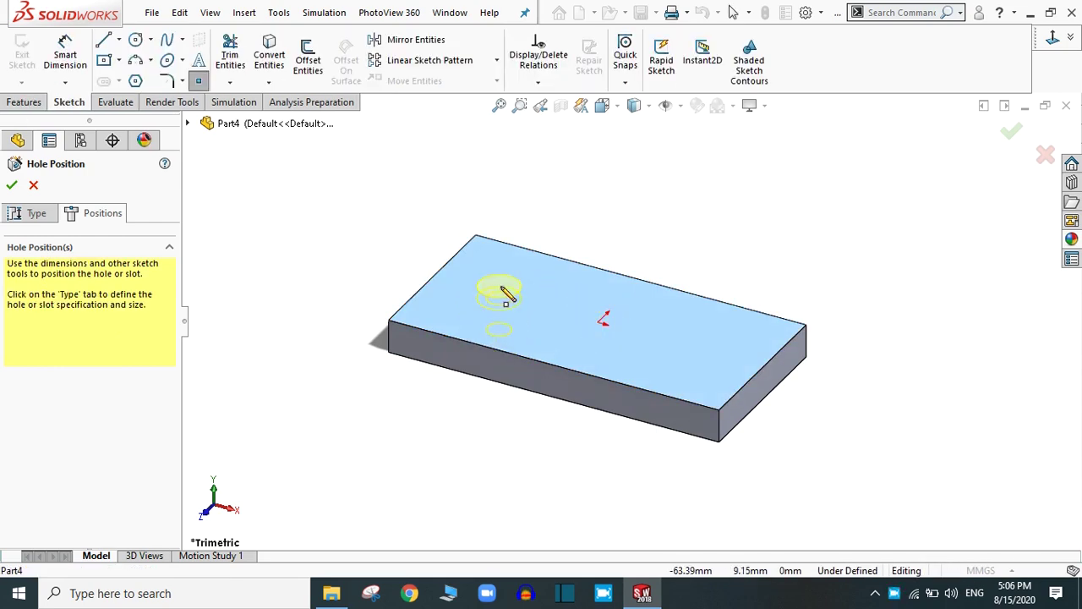
{"action": "left_click", "coordinate": [501, 287]}
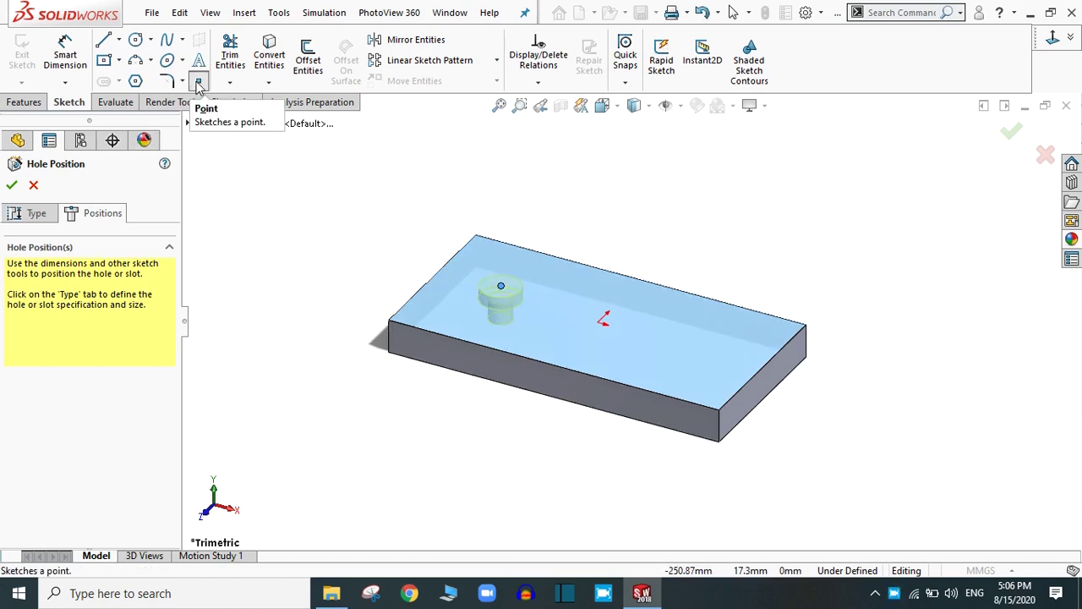
{"action": "left_click", "coordinate": [200, 82]}
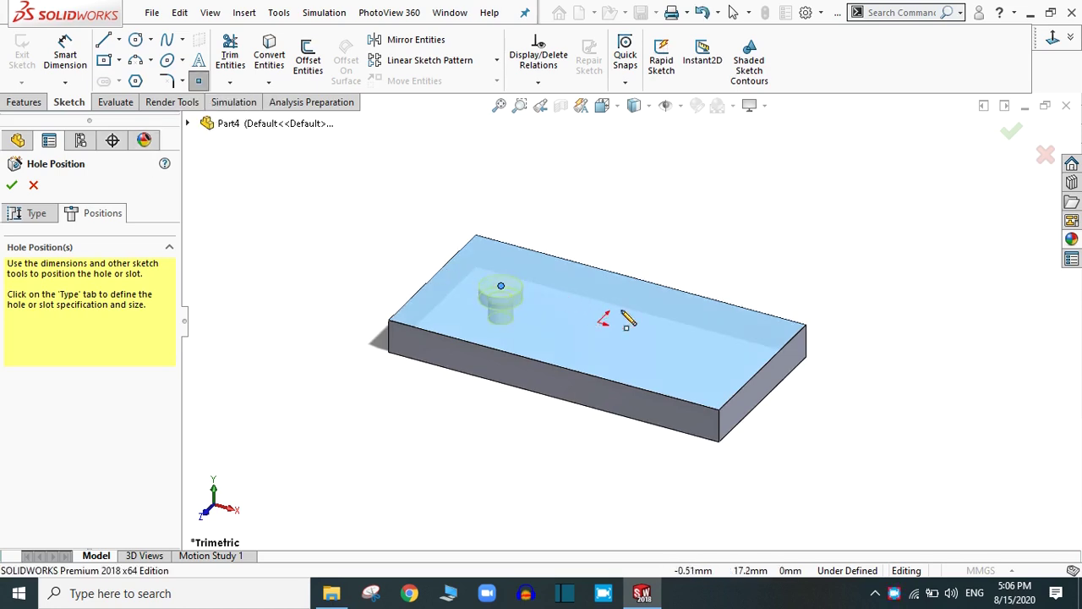
{"action": "left_click", "coordinate": [695, 341]}
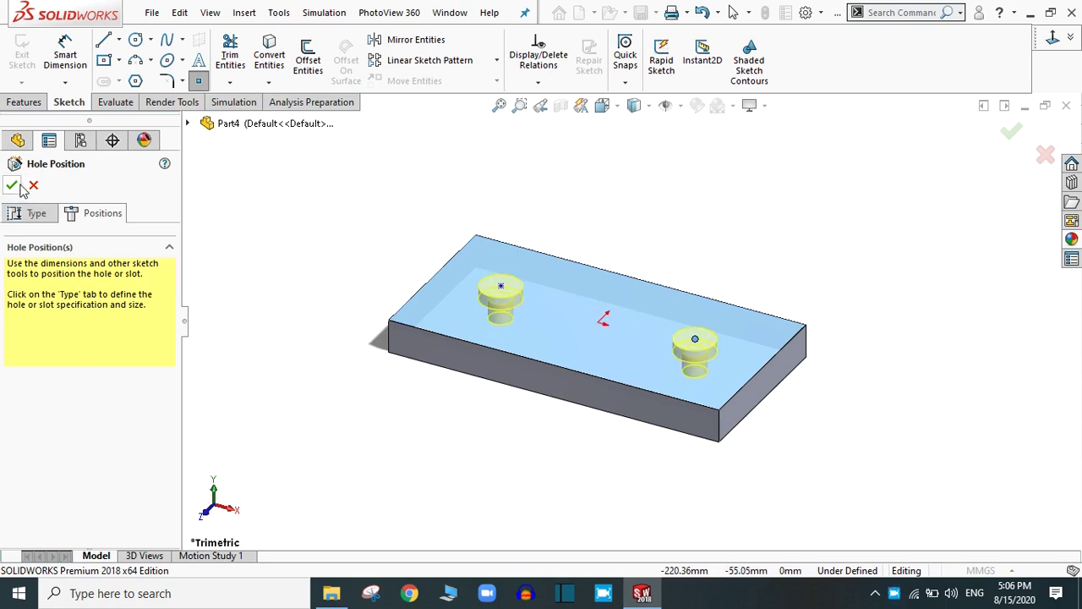
- View the top face straight on and dimension the first hole's centre 60 mm horizontally from the origin
{"action": "left_click", "coordinate": [1054, 38]}
{"action": "left_click", "coordinate": [66, 59]}
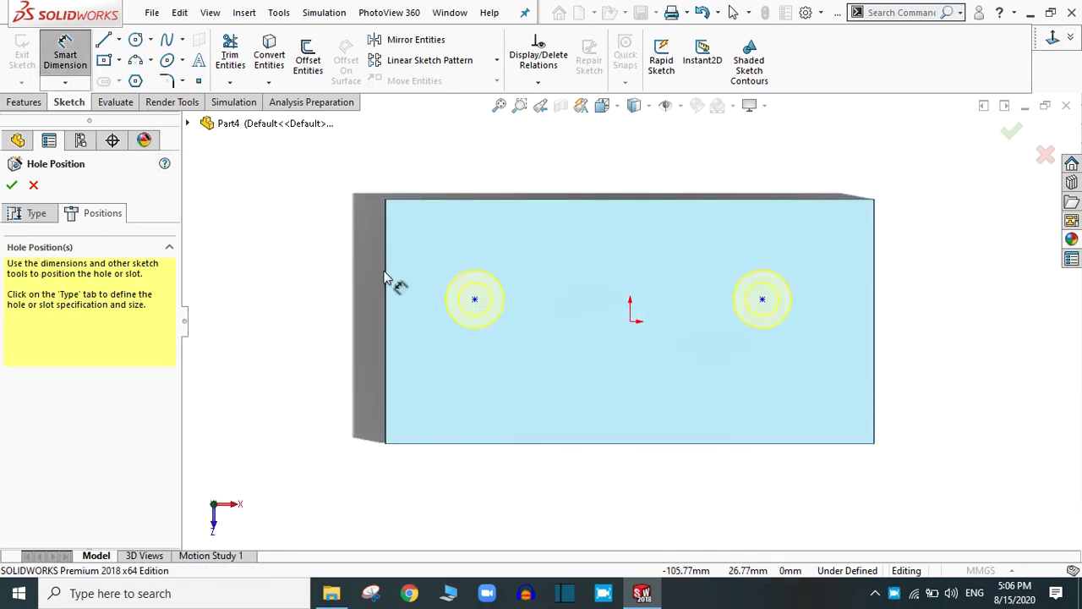
{"action": "left_click", "coordinate": [633, 326]}
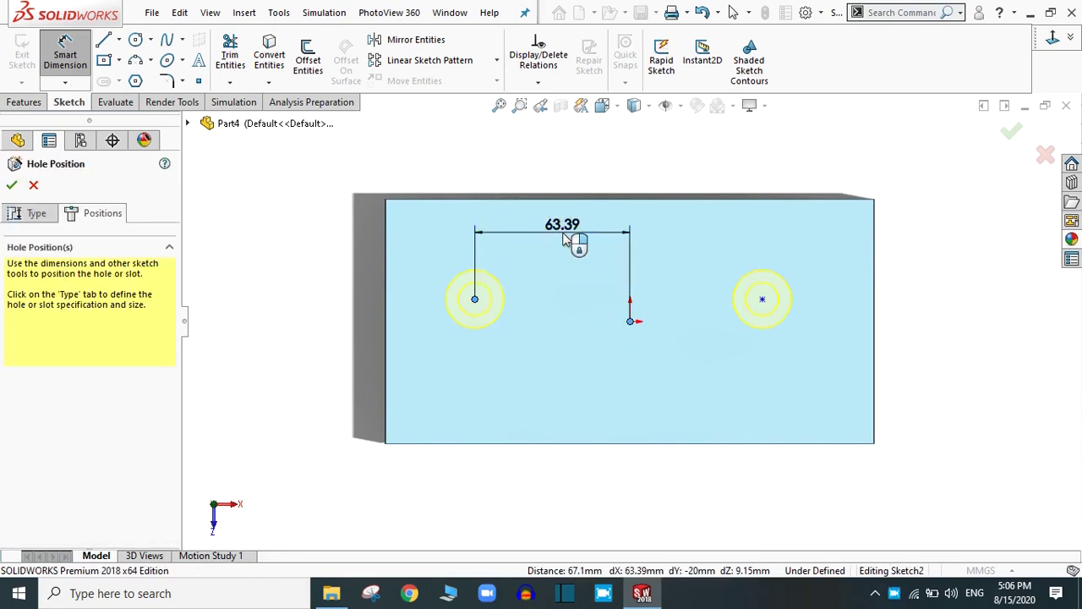
{"action": "left_click", "coordinate": [565, 239]}
{"action": "type", "text": "60"}
{"action": "key", "text": "Return"}
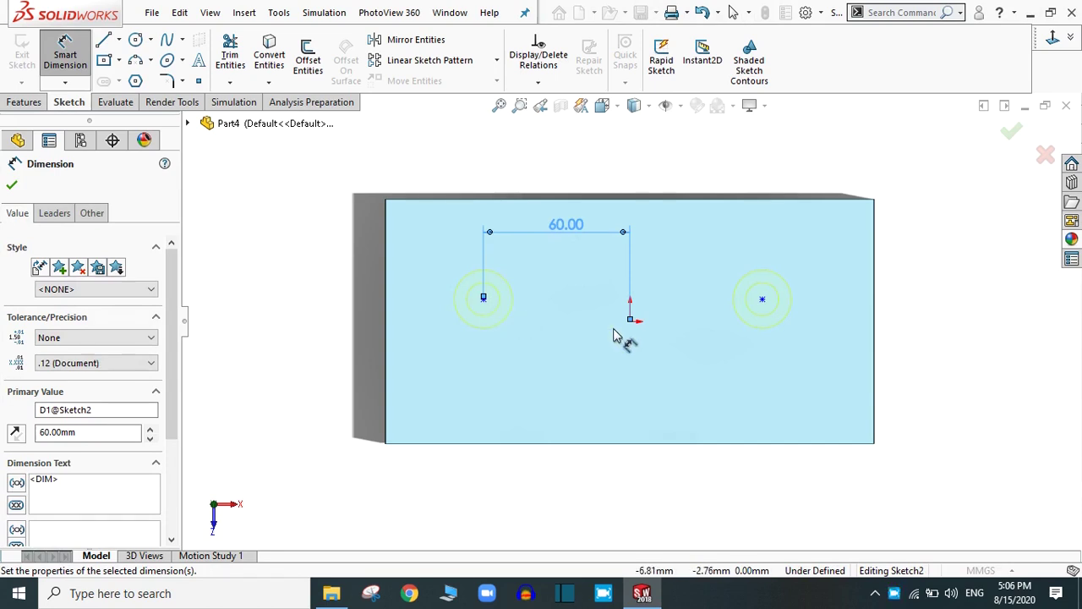
- Dimension the first hole's centre 40 mm vertically from the plate's upper-left corner
{"action": "left_click", "coordinate": [484, 300]}
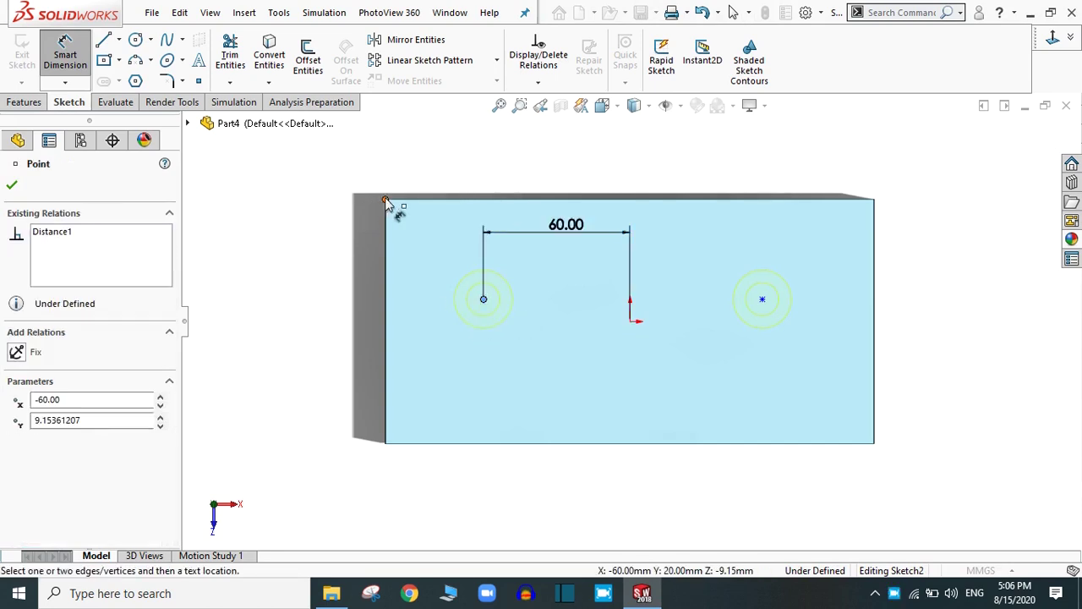
{"action": "left_click", "coordinate": [385, 200]}
{"action": "left_click", "coordinate": [311, 262]}
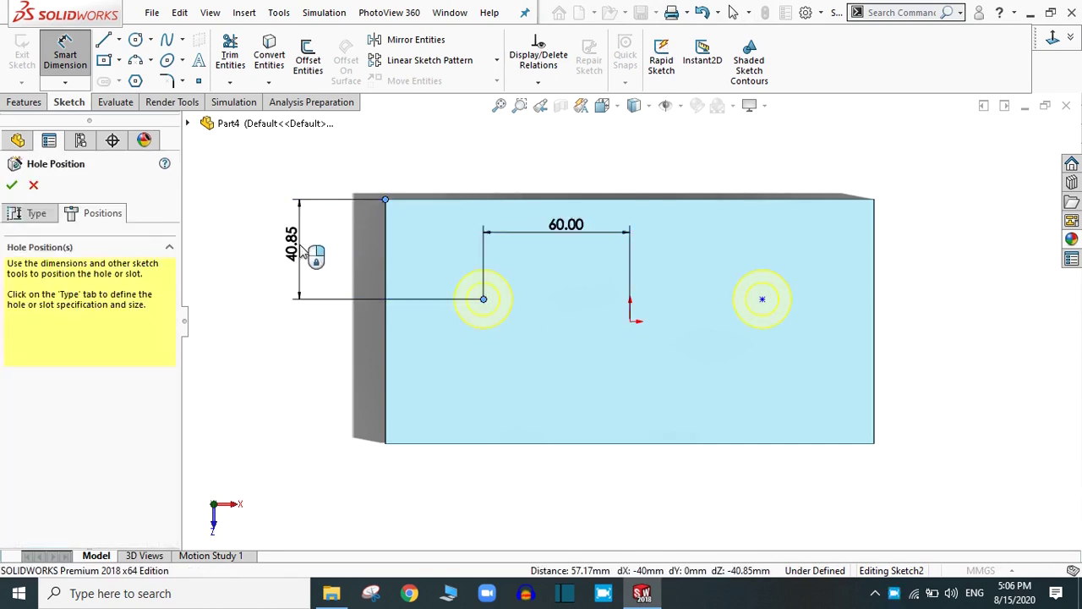
{"action": "type", "text": "40"}
{"action": "key", "text": "Return"}
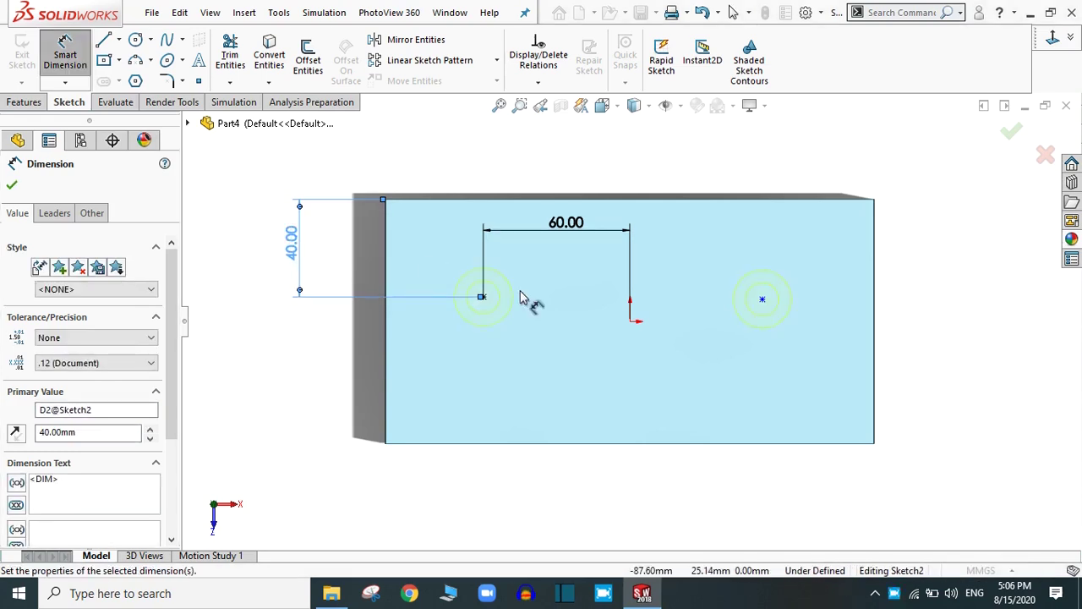
- Dimension the second hole's centre 60 mm horizontally from the origin
{"action": "left_click", "coordinate": [763, 301]}
{"action": "left_click", "coordinate": [630, 321]}
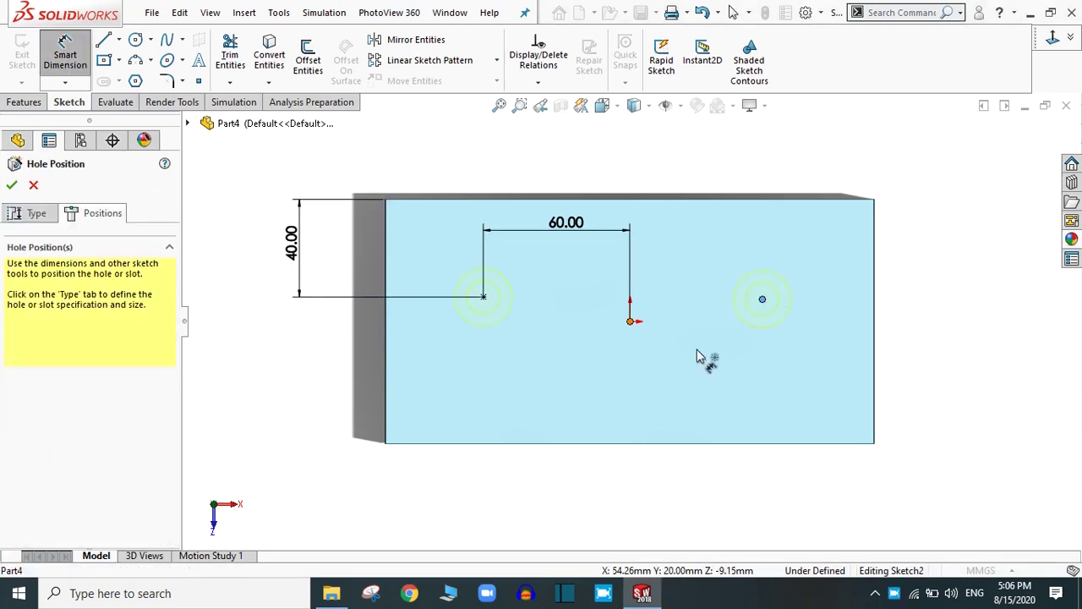
{"action": "left_click", "coordinate": [710, 393]}
{"action": "type", "text": "60"}
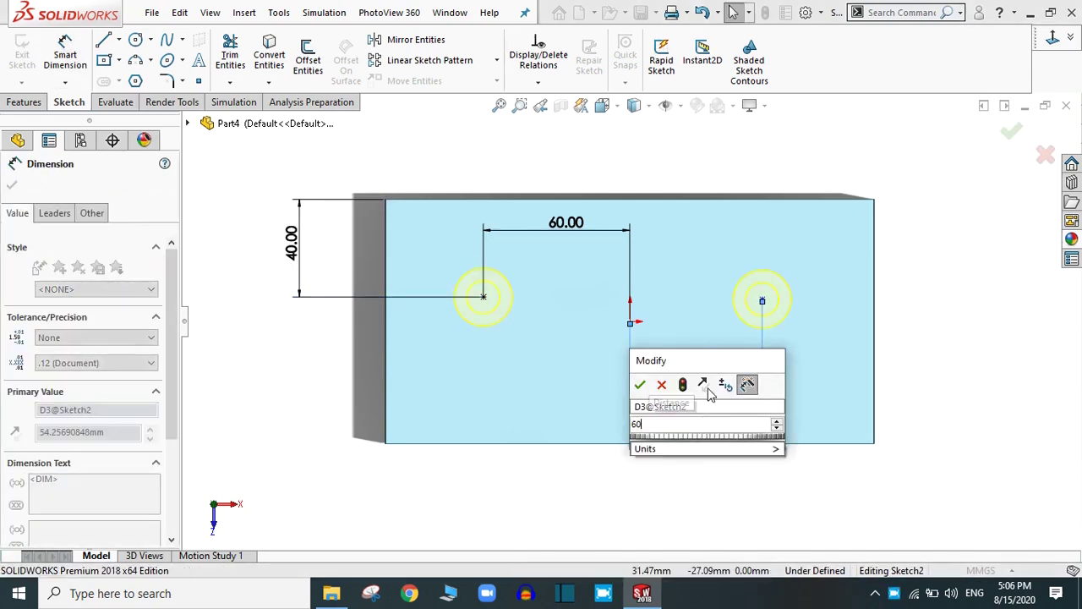
{"action": "key", "text": "Return"}
{"action": "left_click", "coordinate": [774, 310]}
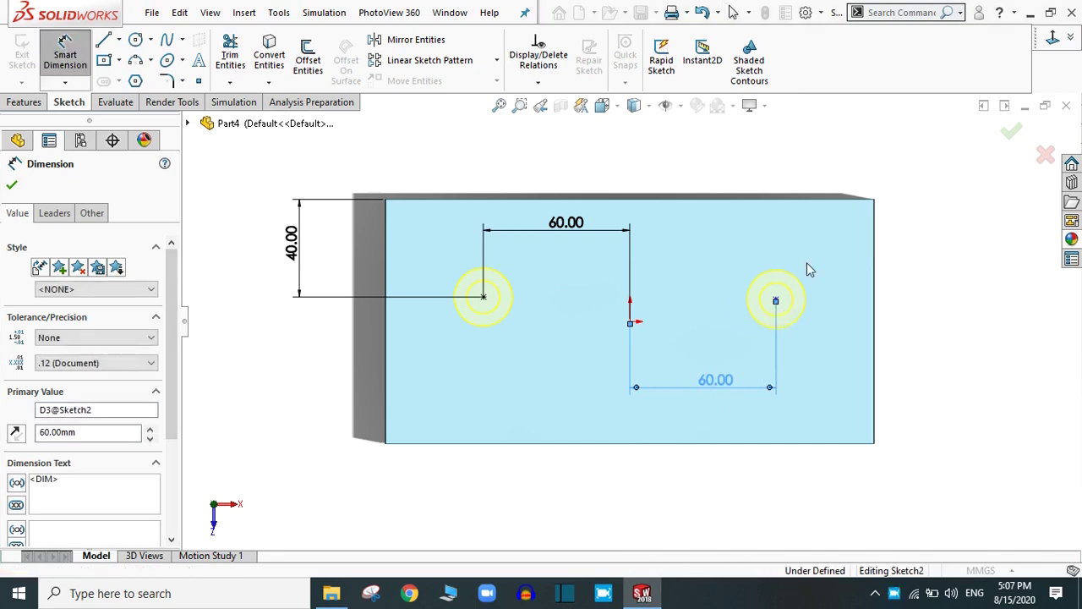
{"action": "key", "text": "Escape"}
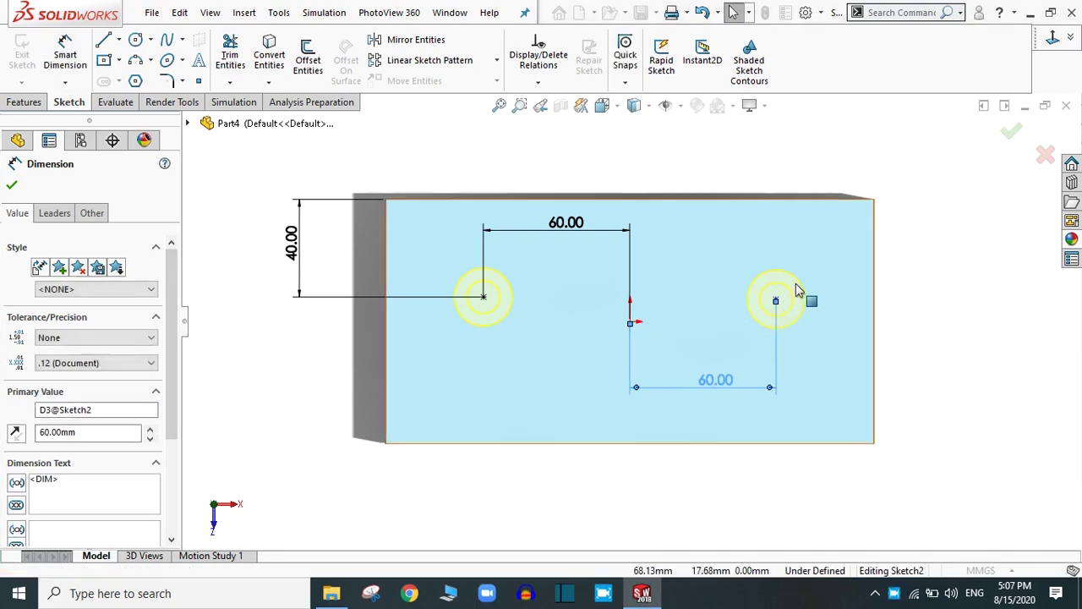
- Dimension the second hole's centre 40 mm from the plate's upper long edge
{"action": "left_click", "coordinate": [776, 302]}
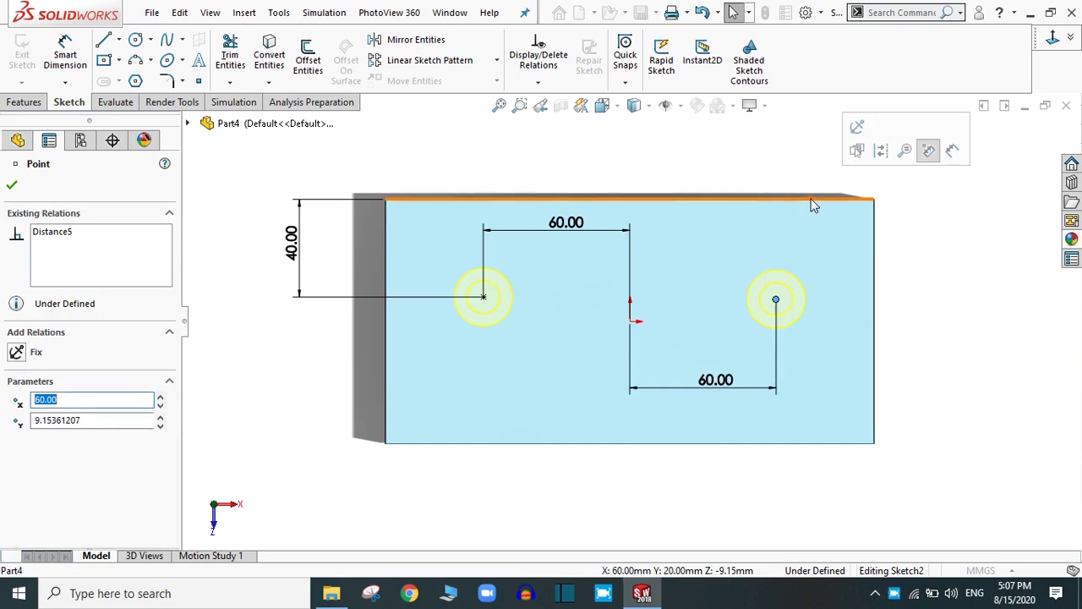
{"action": "key", "text": "Escape"}
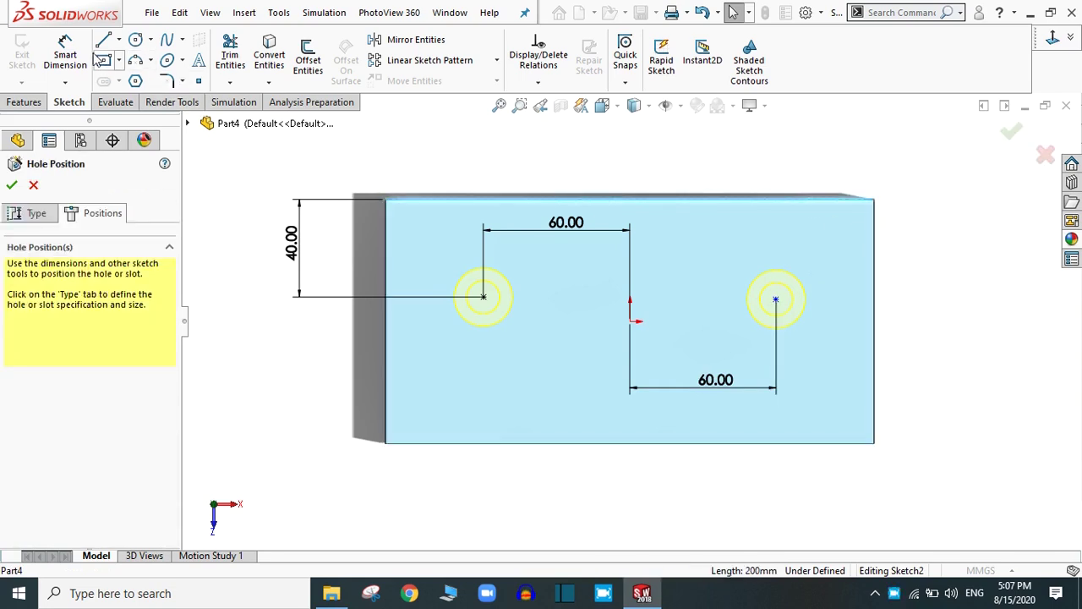
{"action": "left_click", "coordinate": [65, 53]}
{"action": "left_click", "coordinate": [776, 302]}
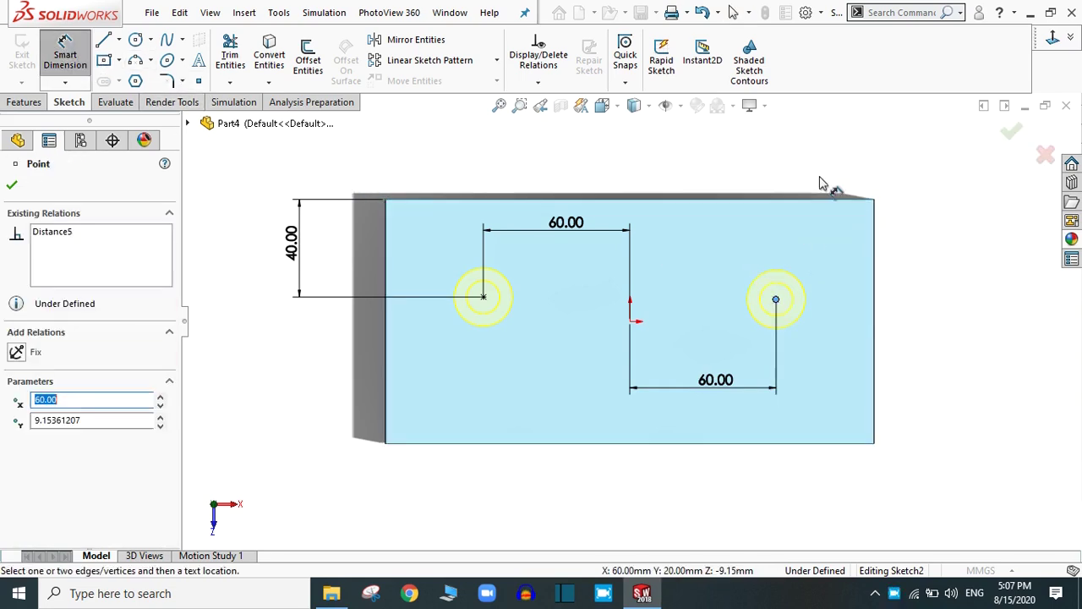
{"action": "left_click", "coordinate": [825, 199]}
{"action": "left_click", "coordinate": [927, 265]}
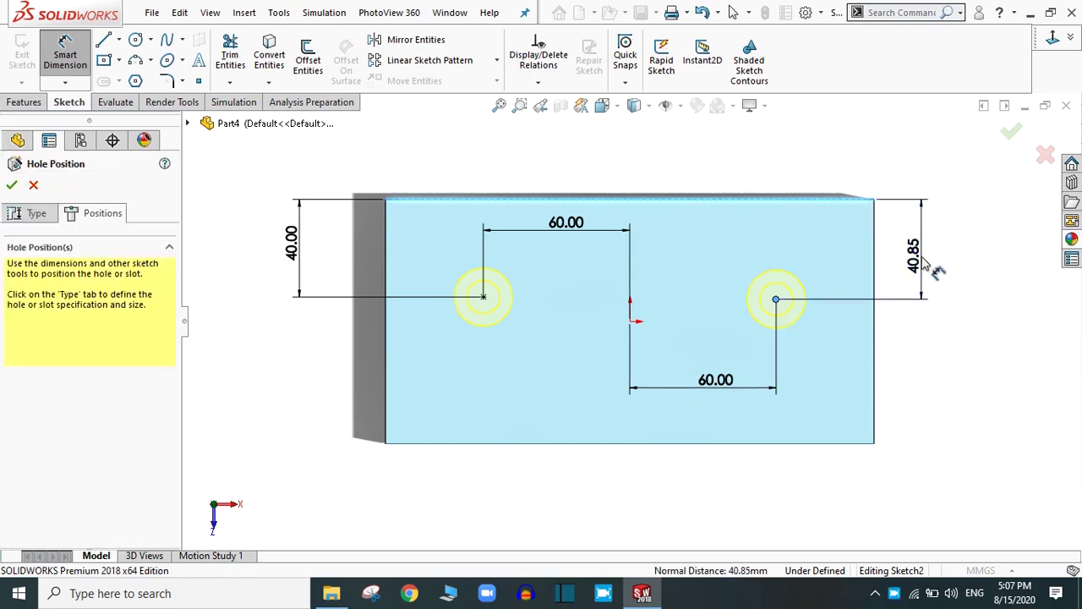
{"action": "key", "text": "Return"}
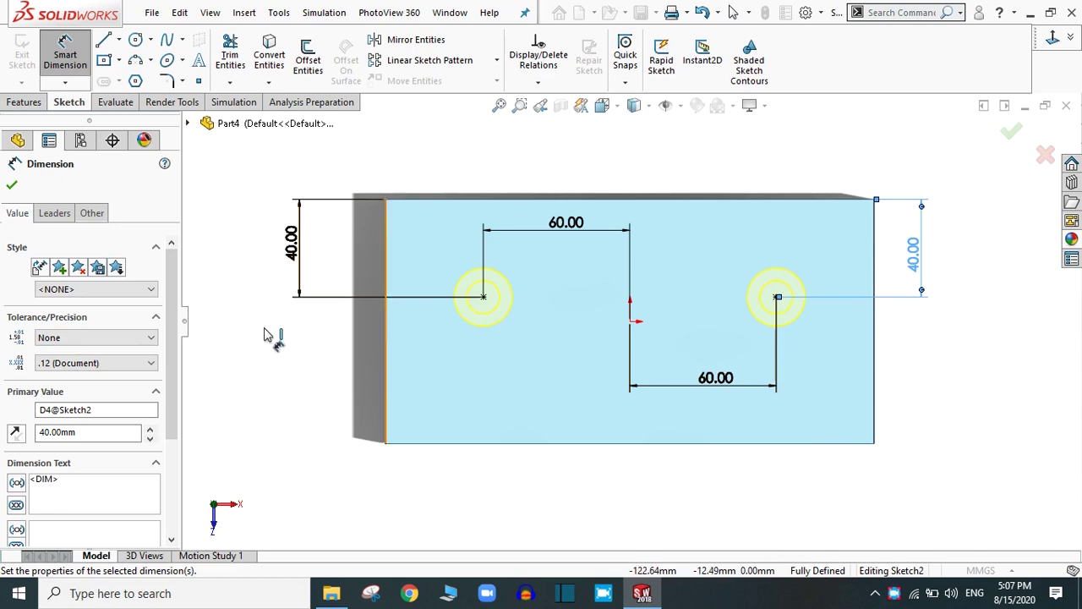
- Finish the Hole Wizard feature with both counterbore holes and look at them in the plate from an angle
{"action": "left_click", "coordinate": [11, 186]}
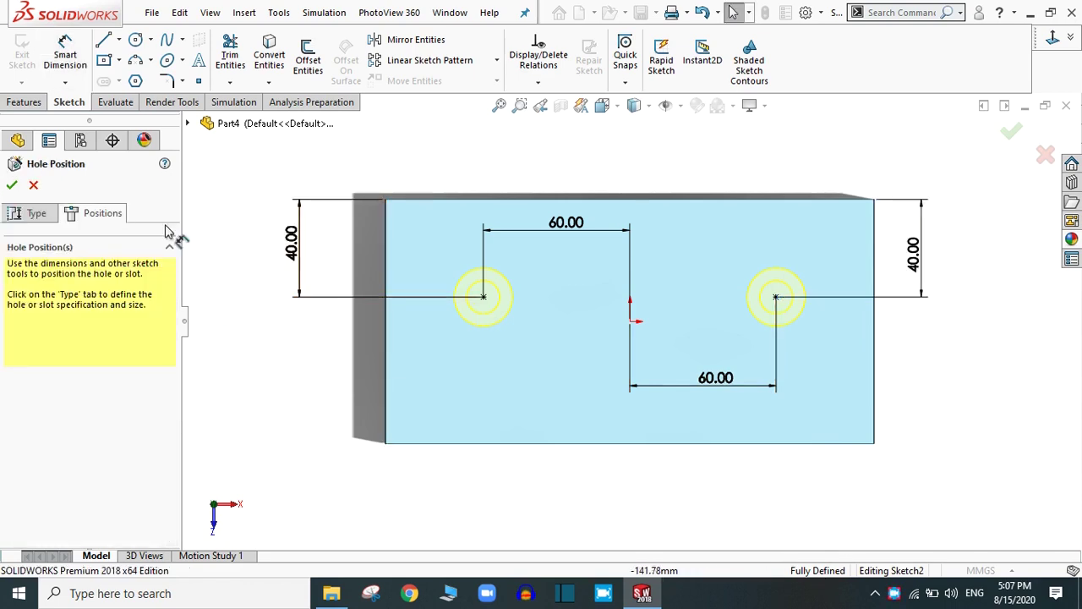
{"action": "left_click", "coordinate": [11, 186]}
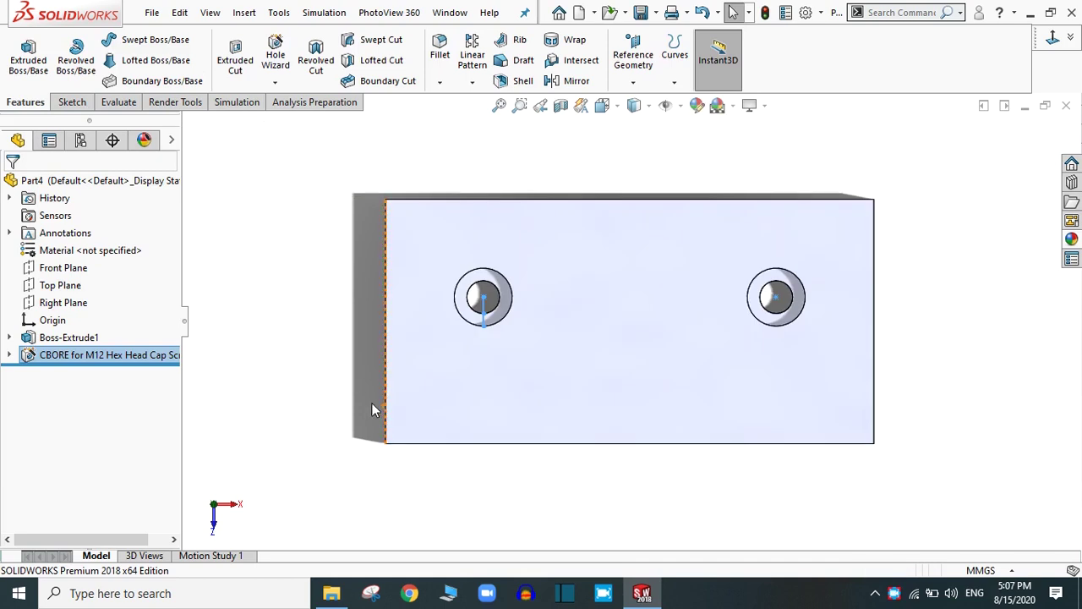
{"action": "middle_click_drag", "start_coordinate": [372, 402], "coordinate": [295, 242]}
{"action": "left_click", "coordinate": [322, 246]}
{"action": "middle_click_drag", "start_coordinate": [629, 302], "coordinate": [585, 377]}
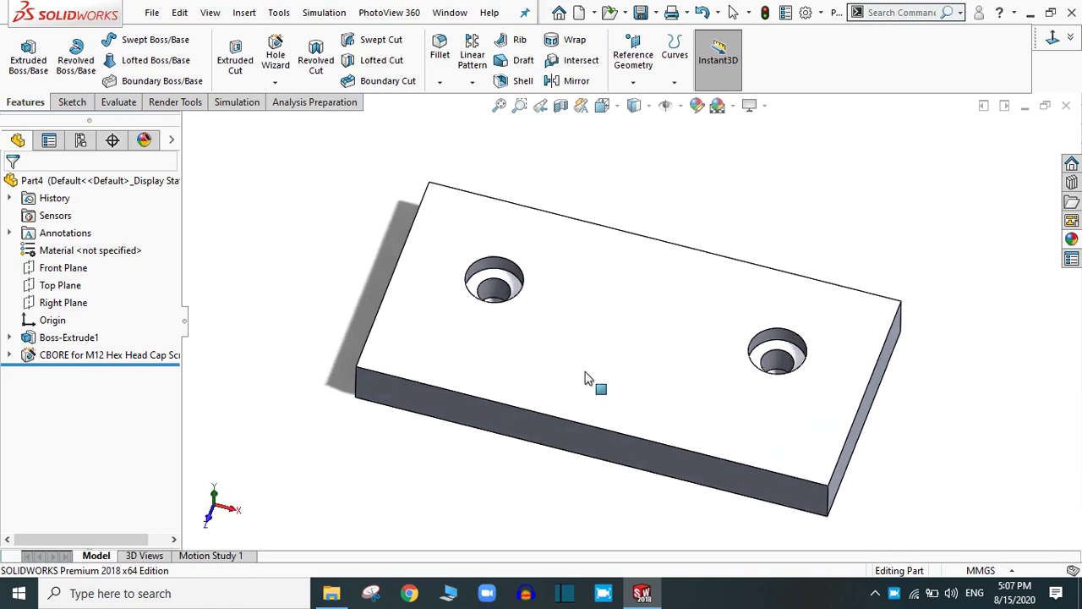
- Examine the counterbore feature's position sketch and its profile sketch with their dimensions on the model
{"action": "left_click", "coordinate": [10, 356]}
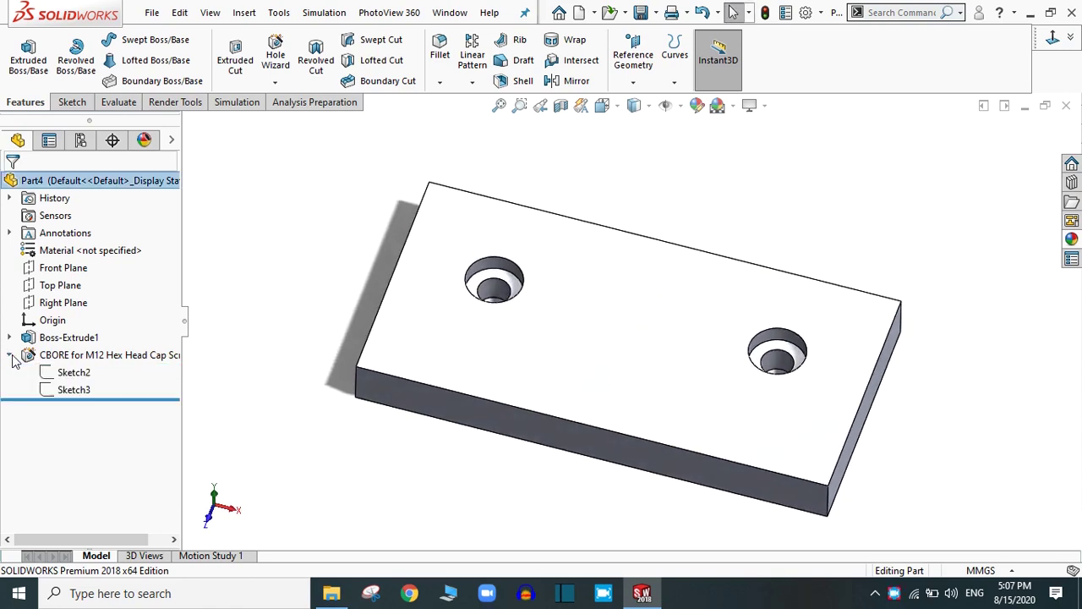
{"action": "left_click", "coordinate": [73, 372]}
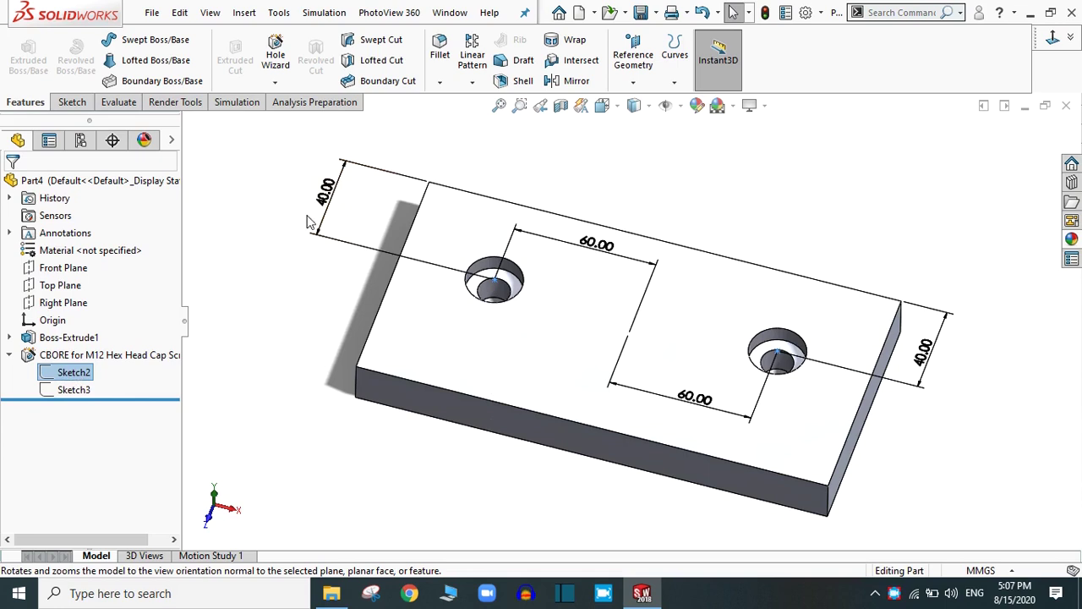
{"action": "left_click", "coordinate": [49, 391]}
{"action": "mouse_move", "coordinate": [505, 442]}
{"action": "middle_mouse_down"}
{"action": "mouse_move", "coordinate": [471, 343]}
{"action": "mouse_move", "coordinate": [469, 373]}
{"action": "middle_mouse_up"}
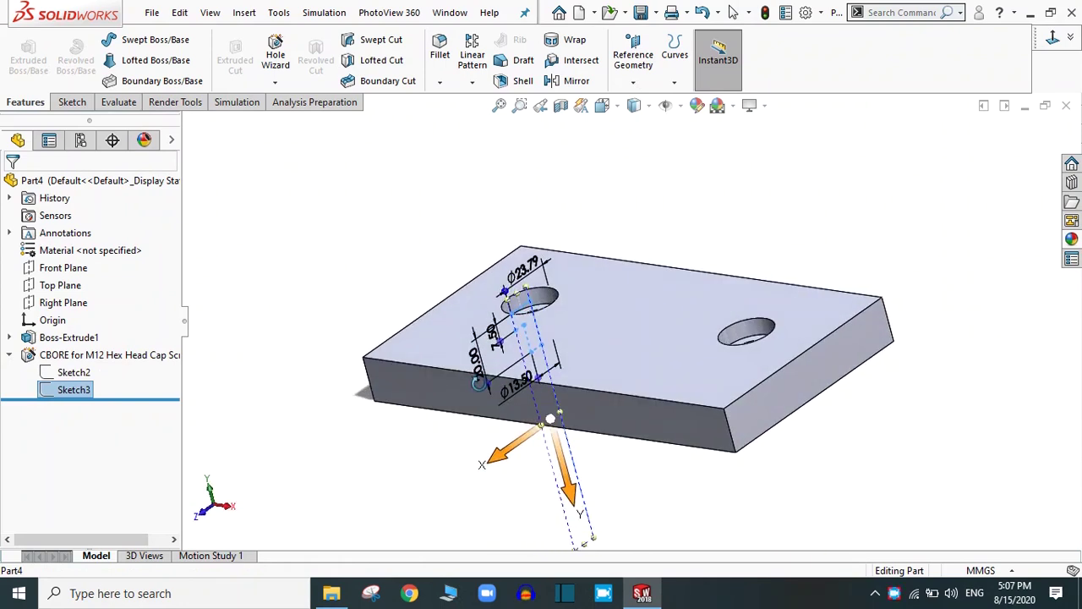
- Open the counterbore hole feature for editing and review its specifications, end condition and countersink options
{"action": "left_click", "coordinate": [45, 362]}
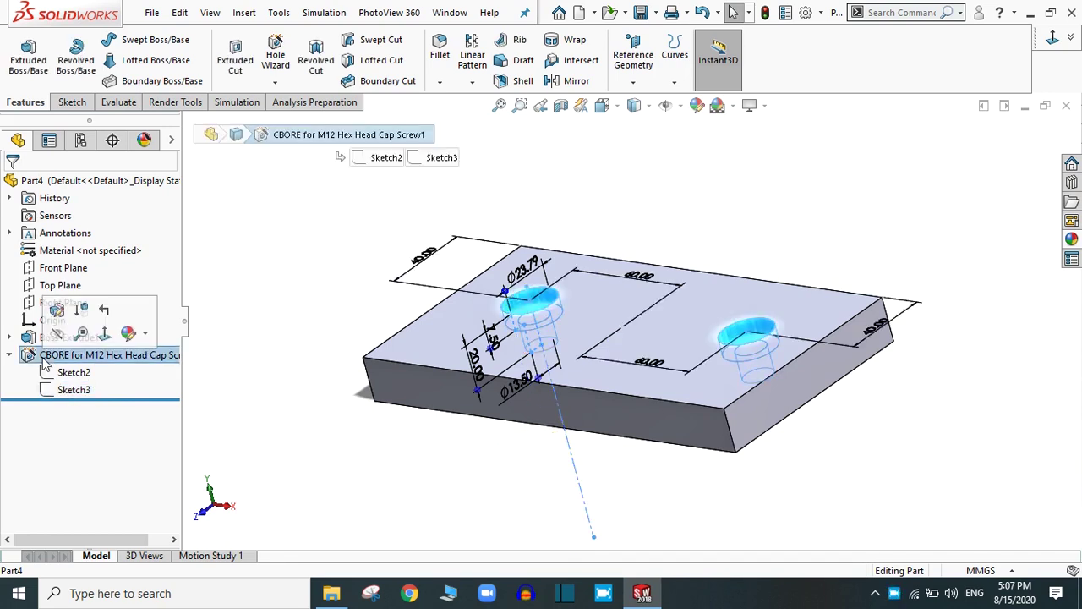
{"action": "left_click", "coordinate": [57, 312]}
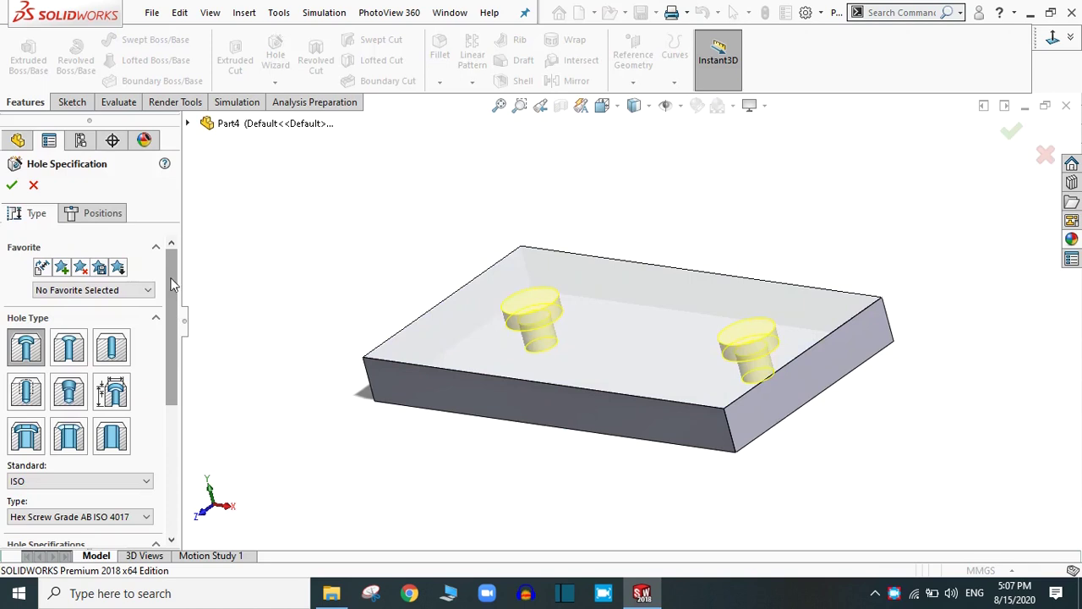
{"action": "left_click_drag", "start_coordinate": [175, 283], "coordinate": [188, 448]}
{"action": "scroll", "coordinate": [556, 309], "scroll_direction": "down", "scroll_amount": 2}
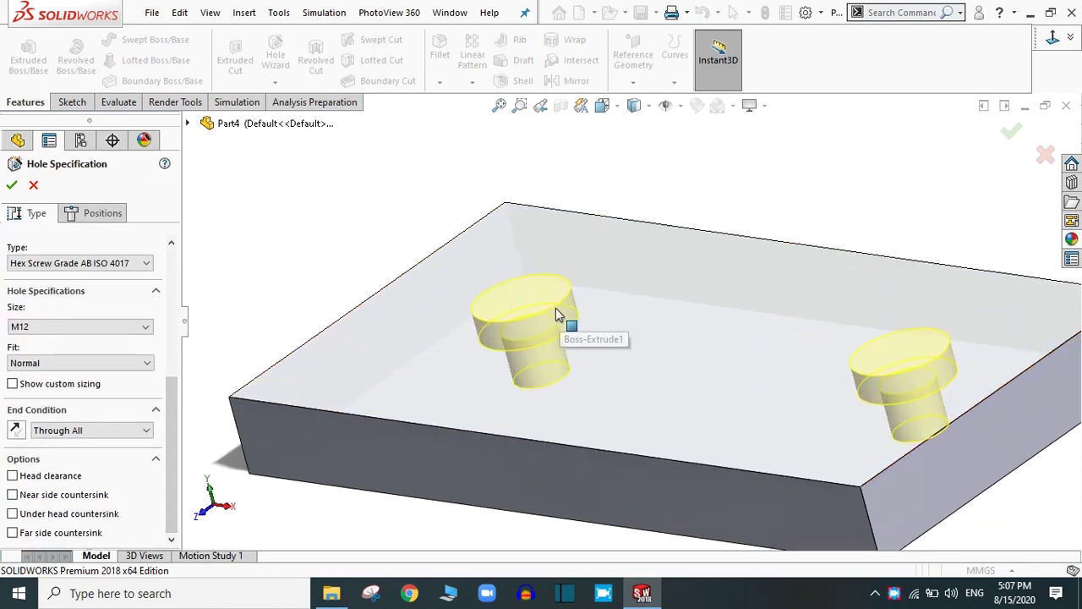
{"action": "scroll", "coordinate": [558, 313], "scroll_direction": "down", "scroll_amount": 2}
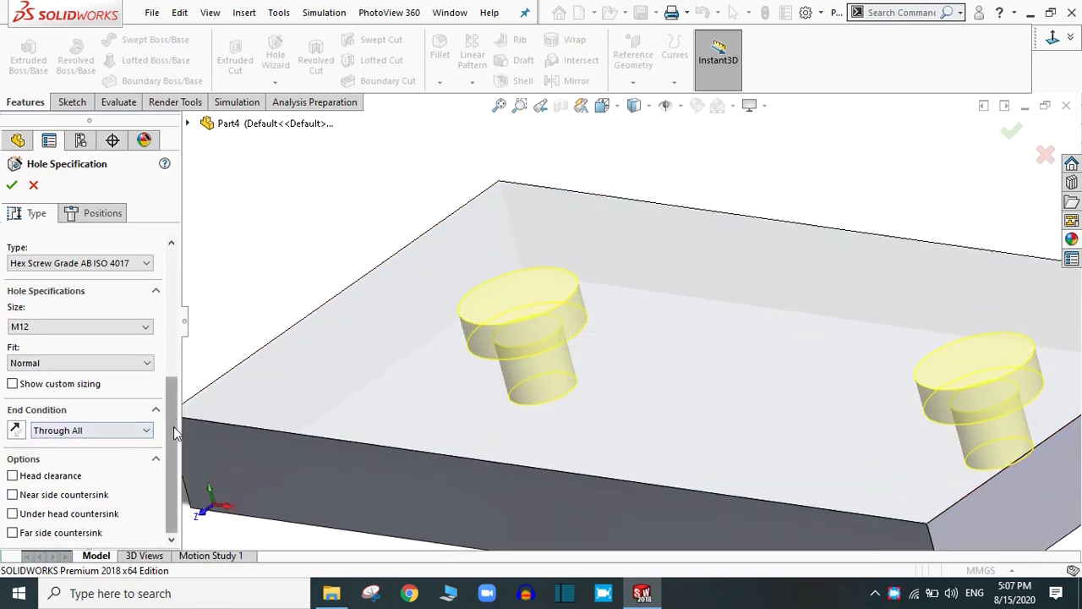
{"action": "scroll", "coordinate": [164, 433], "scroll_direction": "up", "scroll_amount": 6}
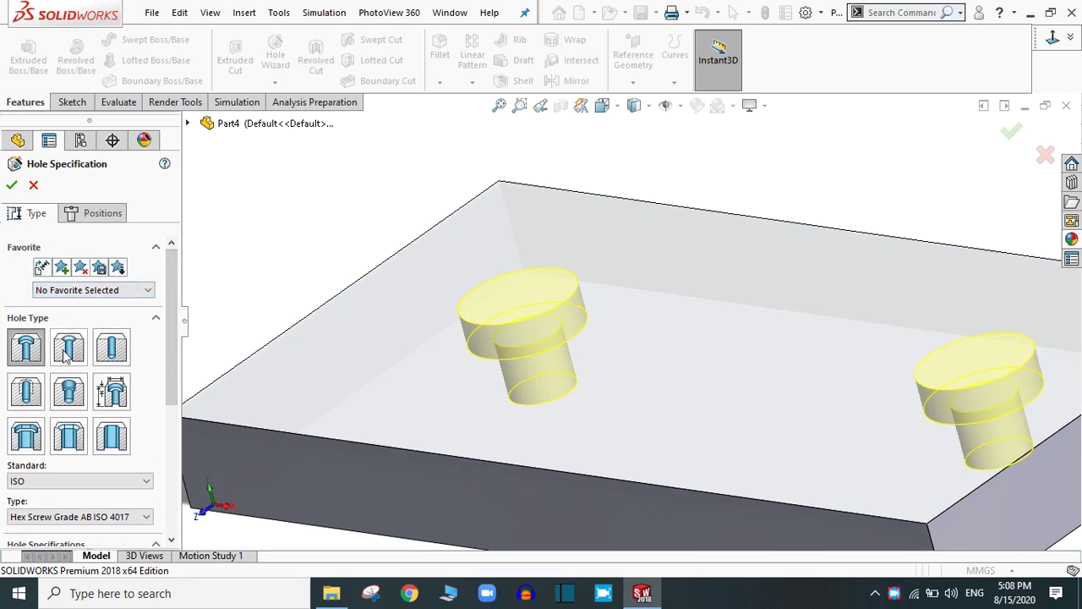
- Try the countersink hole type, switch both holes to the Tapered Pipe Tap type, and review its size, thread and countersink options
{"action": "left_click", "coordinate": [68, 355]}
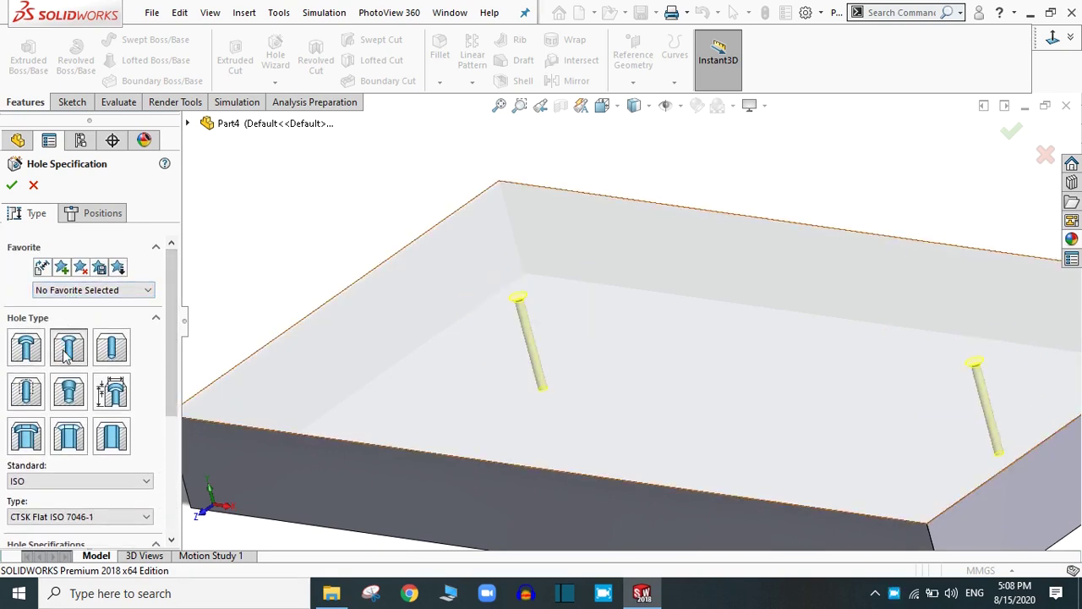
{"action": "left_click", "coordinate": [68, 403]}
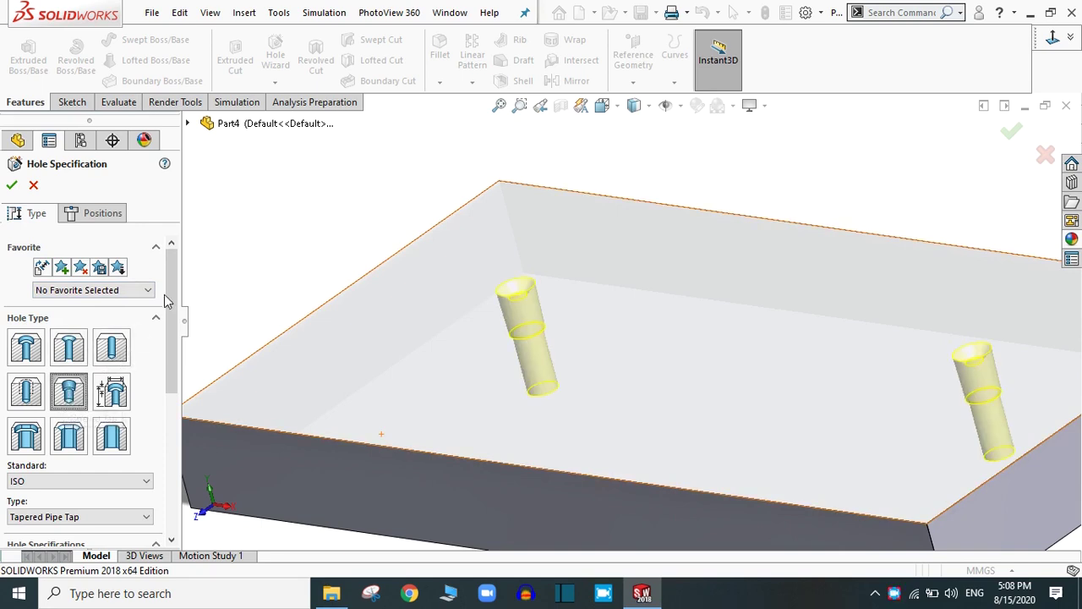
{"action": "left_click_drag", "start_coordinate": [169, 302], "coordinate": [179, 457]}
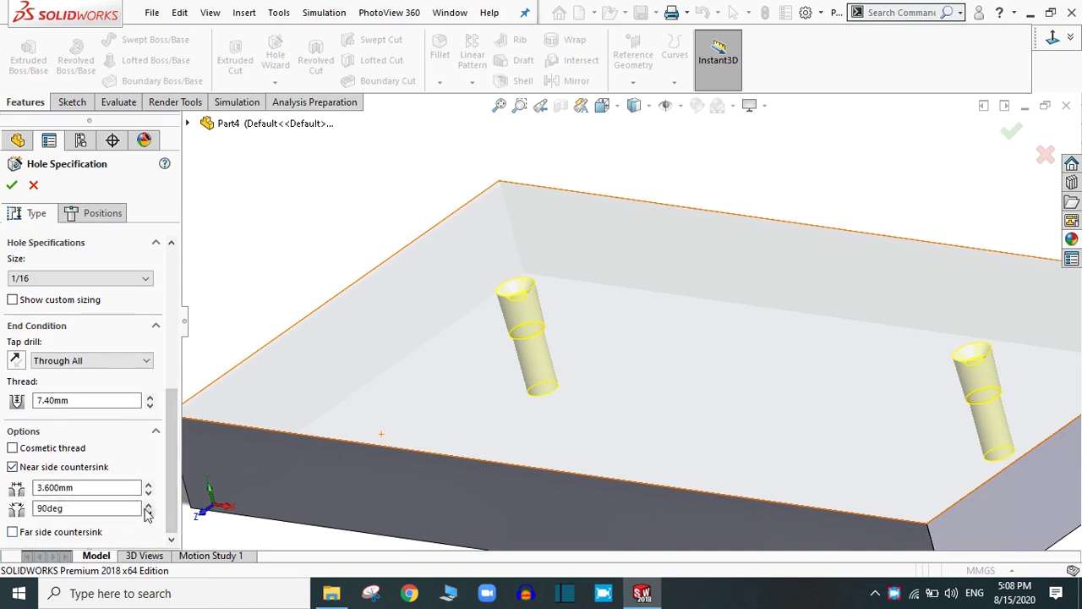
{"action": "left_click_drag", "start_coordinate": [171, 507], "coordinate": [166, 355]}
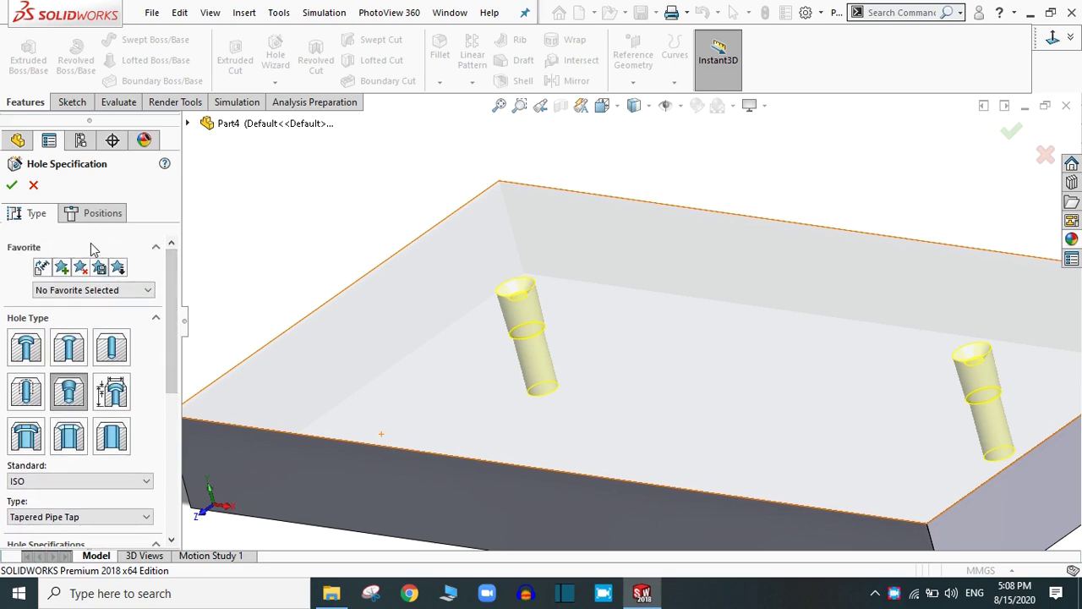
- Try to apply the ISO Tapered Pipe Tap type to both holes in the plate
{"action": "scroll", "coordinate": [711, 410], "scroll_direction": "up", "scroll_amount": 4}
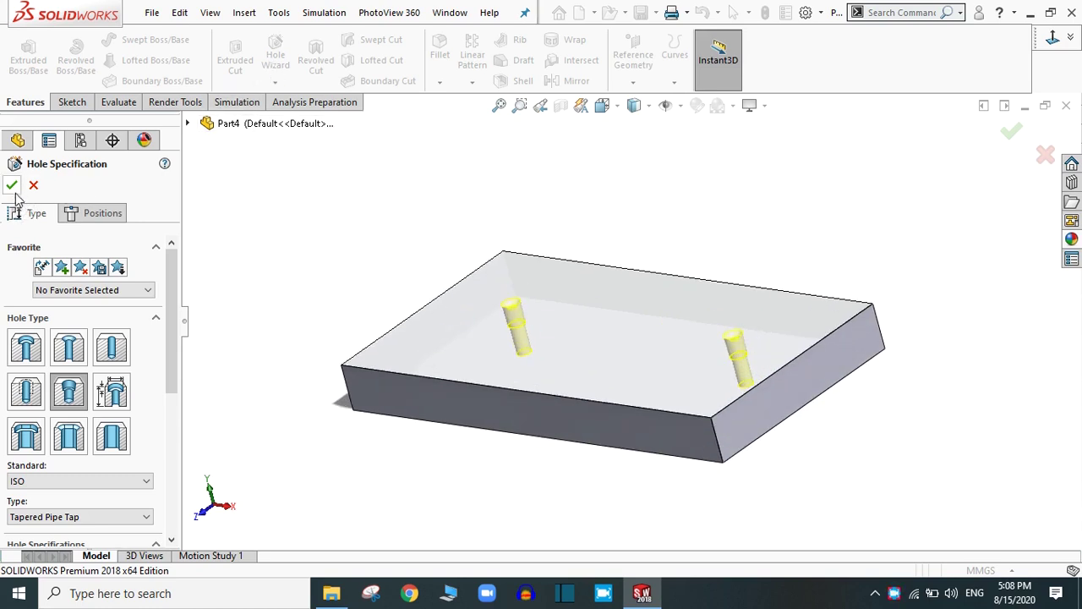
{"action": "scroll", "coordinate": [25, 193], "scroll_direction": "down", "scroll_amount": 4}
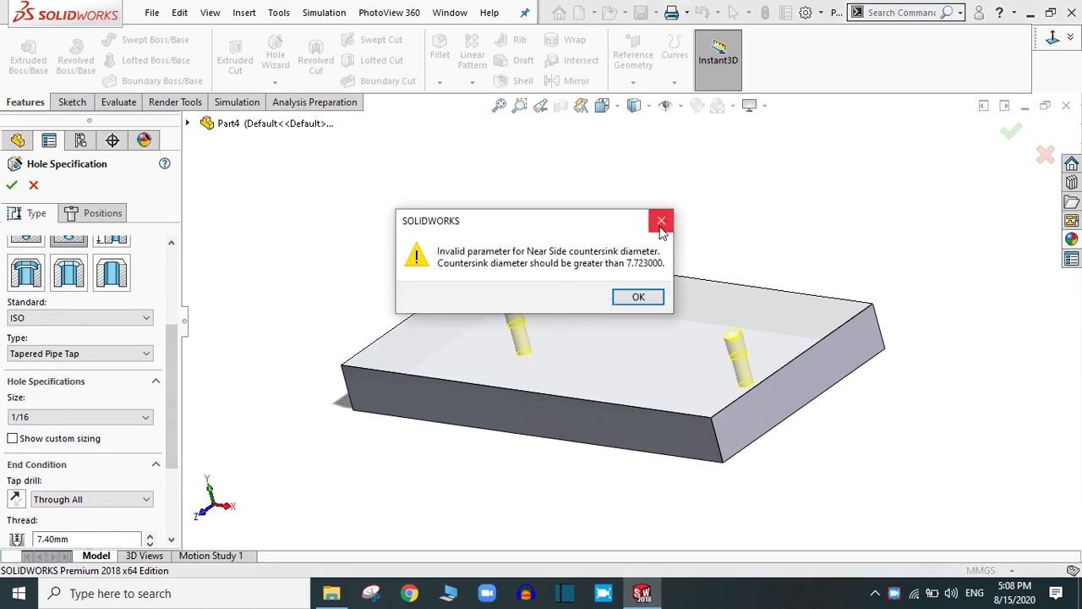
{"action": "left_click", "coordinate": [661, 222]}
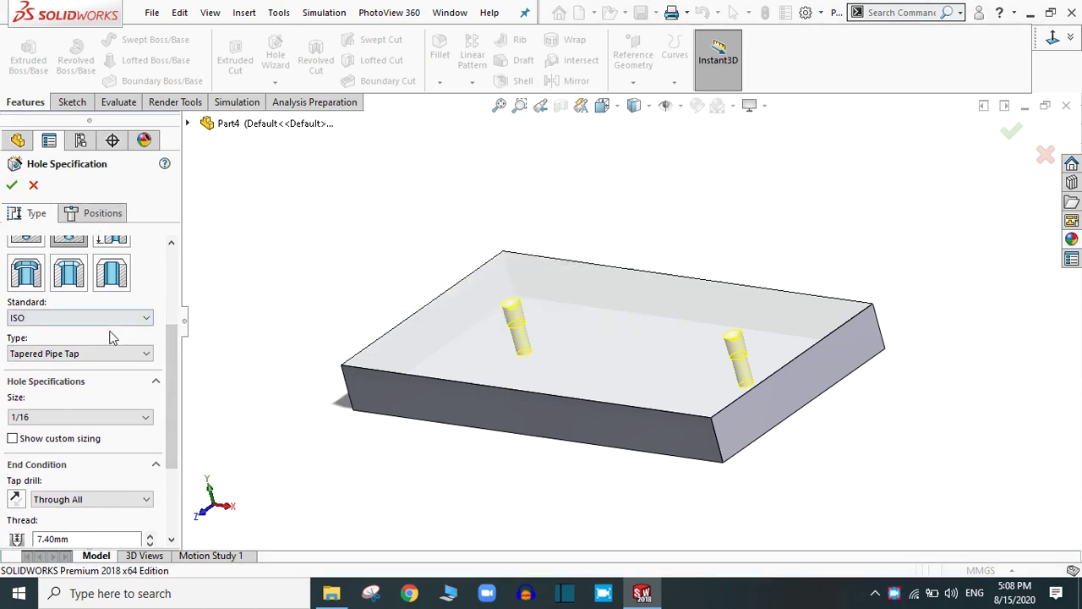
- Switch both holes back to the ISO counterbore type for Hex Bolt Grade C ISO 4016 and try to apply it
{"action": "scroll", "coordinate": [110, 338], "scroll_direction": "up", "scroll_amount": 4}
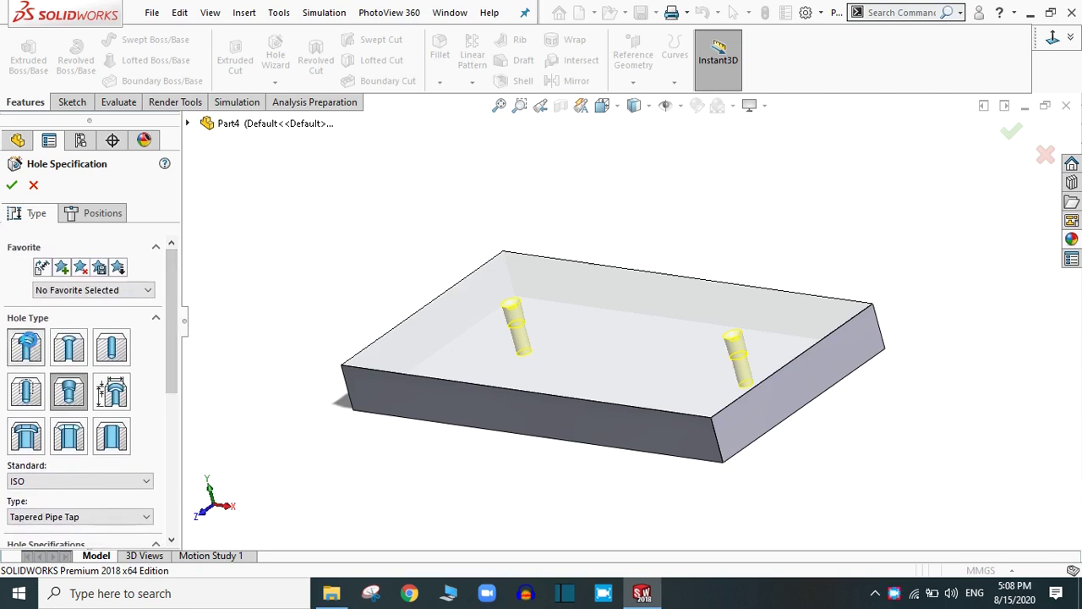
{"action": "left_click", "coordinate": [32, 344]}
{"action": "left_click", "coordinate": [12, 186]}
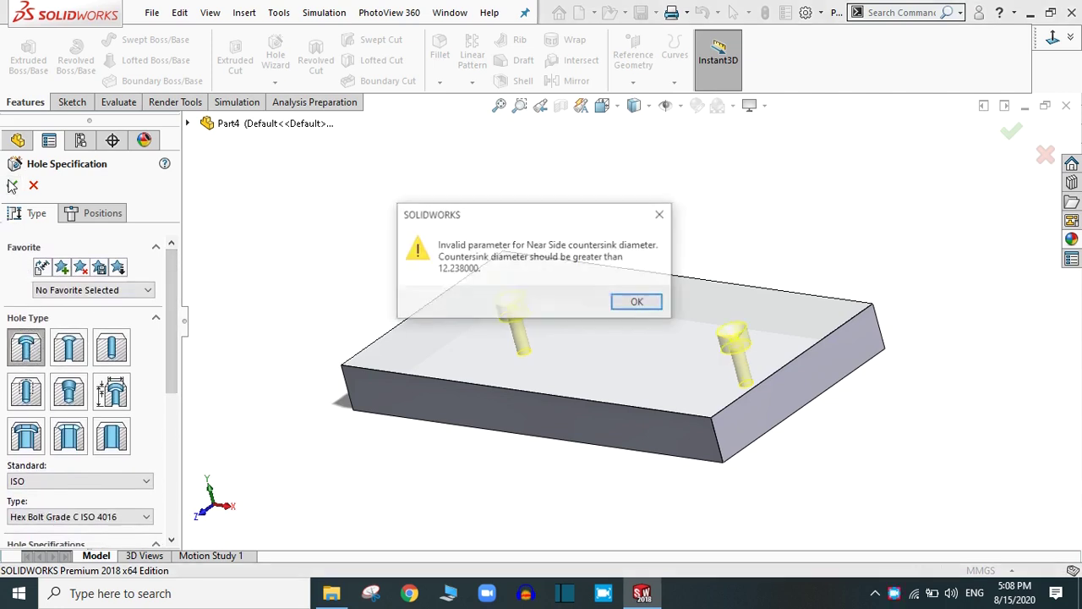
{"action": "left_click", "coordinate": [636, 304]}
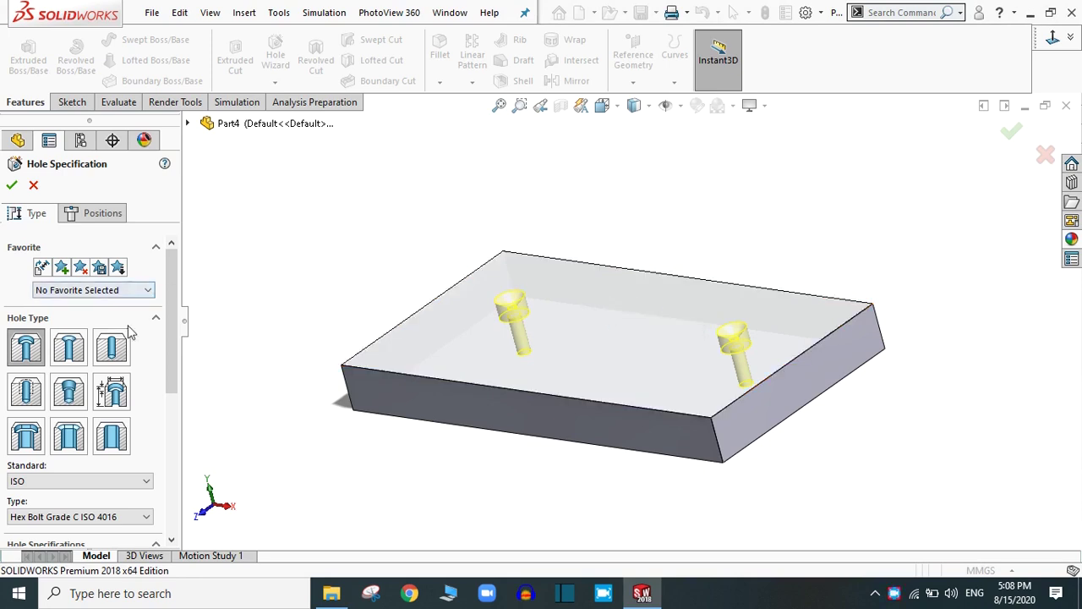
- Set the size of both counterbore holes to M10 and apply the edited hole feature to the plate
{"action": "left_click_drag", "start_coordinate": [169, 316], "coordinate": [185, 399]}
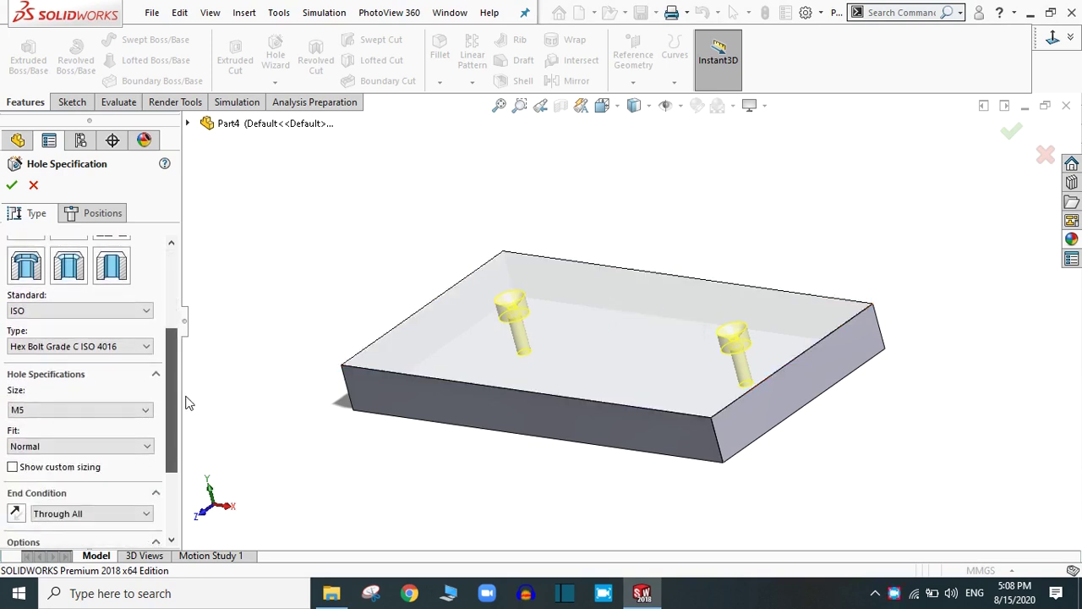
{"action": "left_click", "coordinate": [44, 411]}
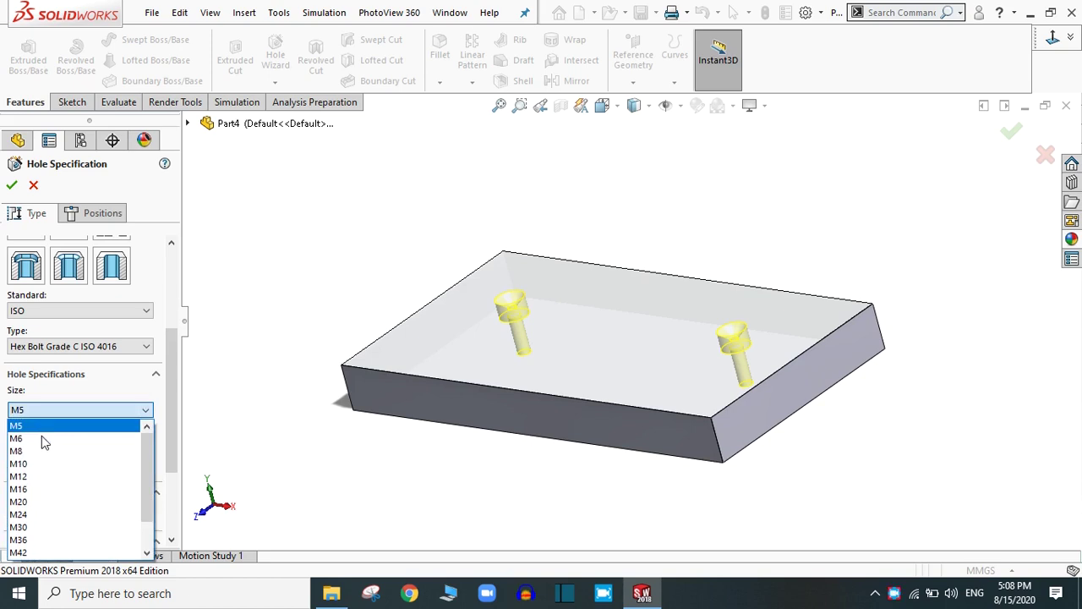
{"action": "left_click", "coordinate": [42, 468]}
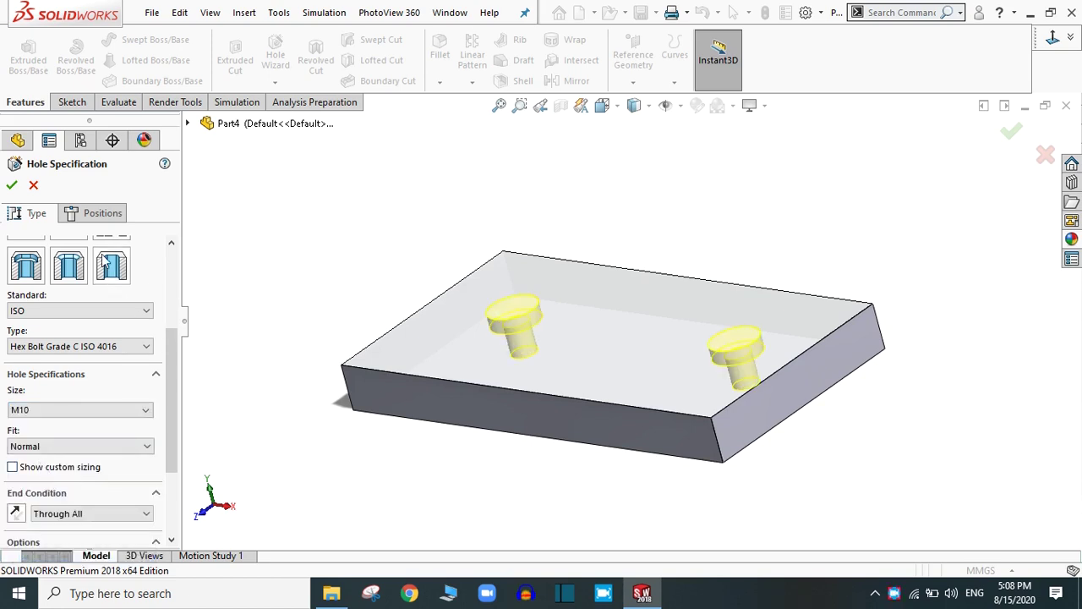
{"action": "scroll", "coordinate": [168, 369], "scroll_direction": "up", "scroll_amount": 5}
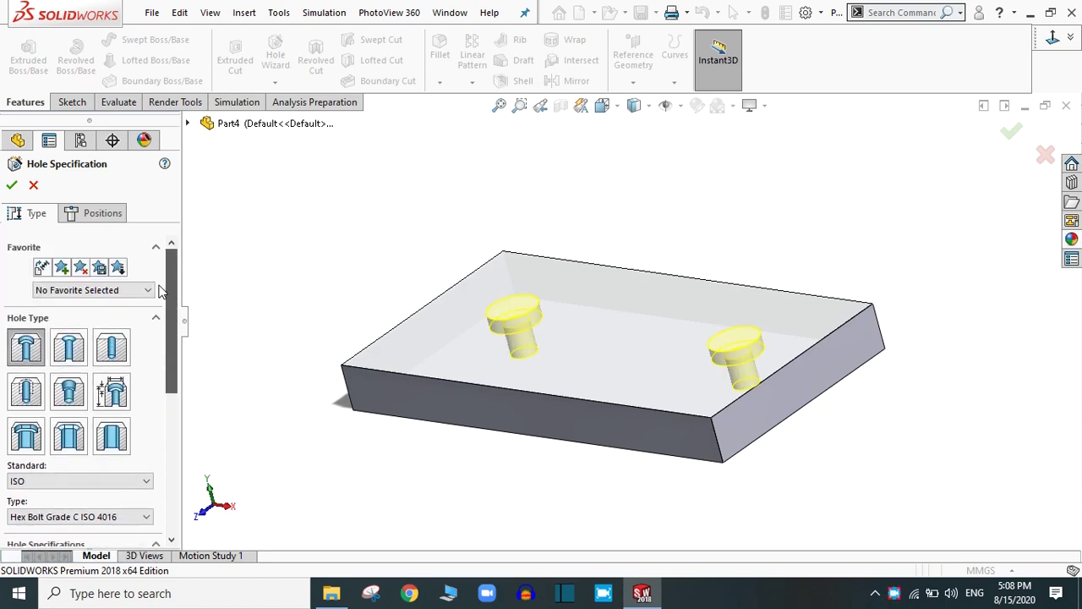
{"action": "left_click", "coordinate": [12, 186]}
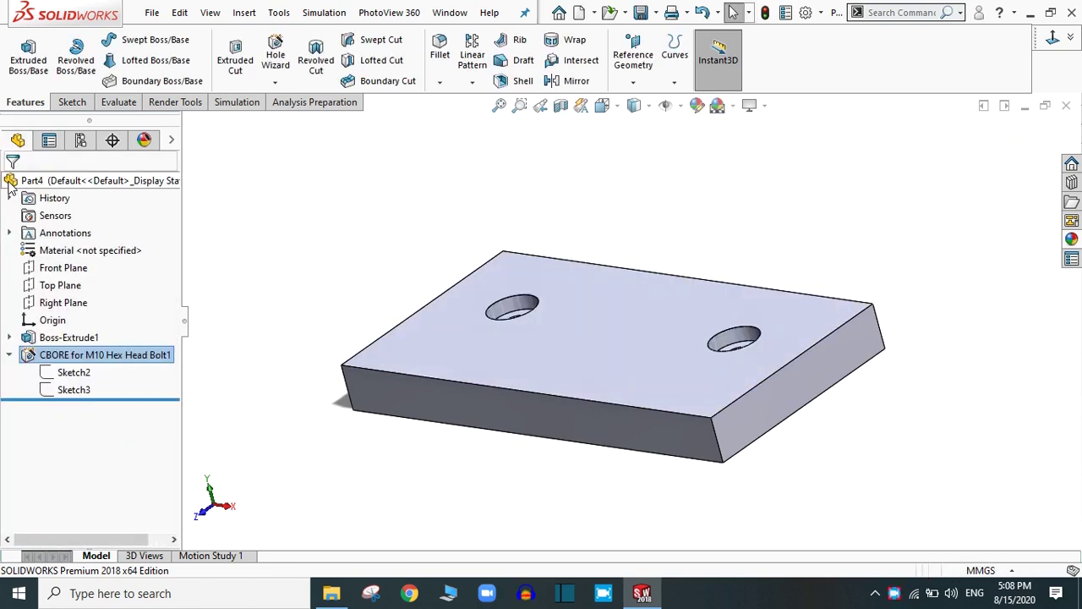
{"action": "scroll", "coordinate": [698, 340], "scroll_direction": "down", "scroll_amount": 3}
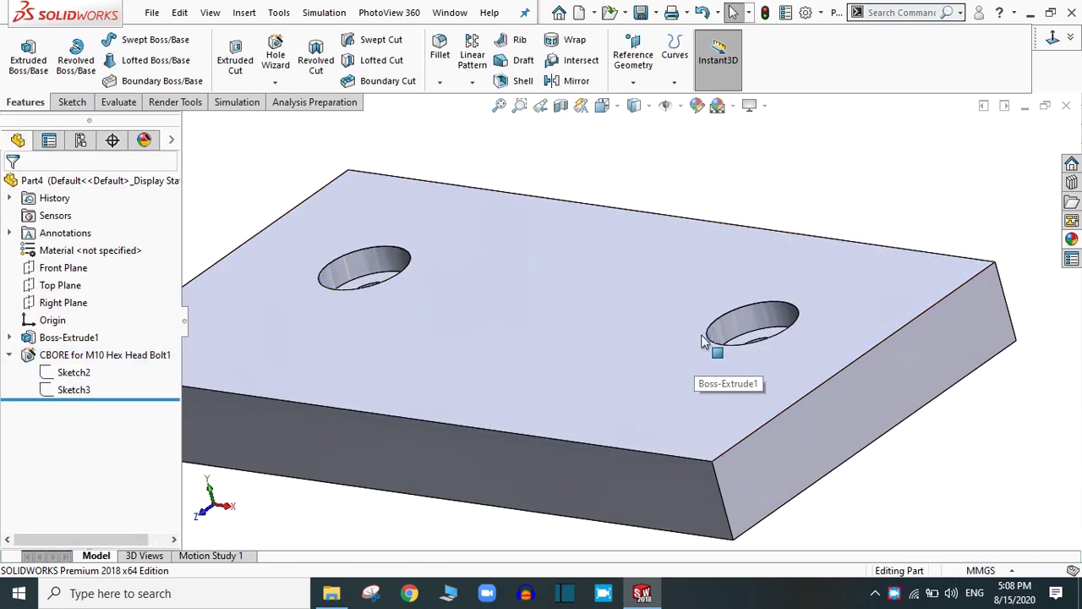
{"action": "scroll", "coordinate": [707, 342], "scroll_direction": "down", "scroll_amount": 2}
{"action": "scroll", "coordinate": [711, 347], "scroll_direction": "up", "scroll_amount": 5}
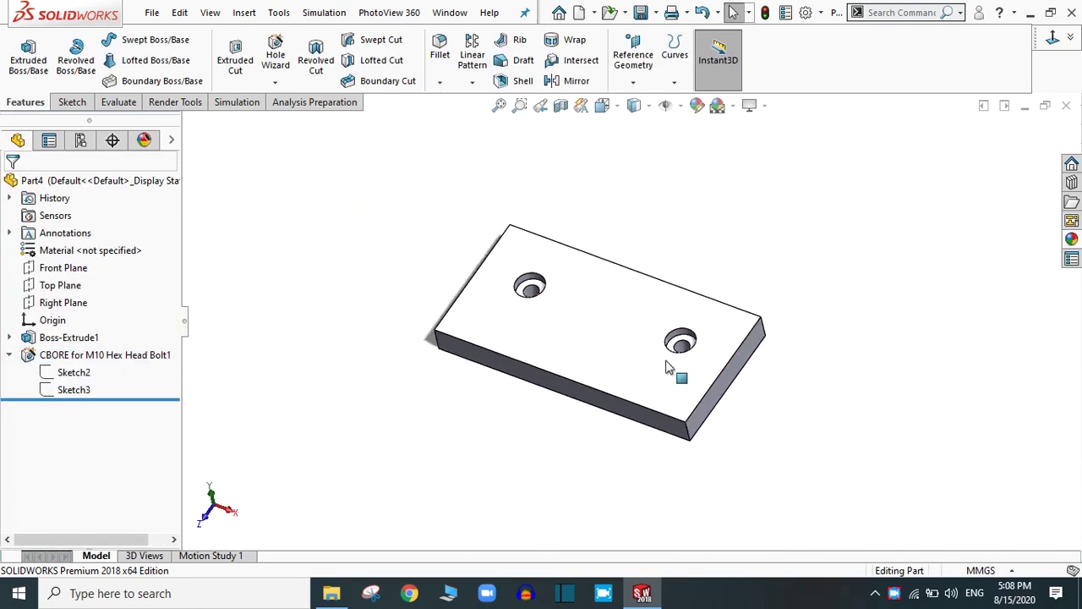
{"action": "middle_click_drag", "start_coordinate": [666, 367], "coordinate": [730, 324]}
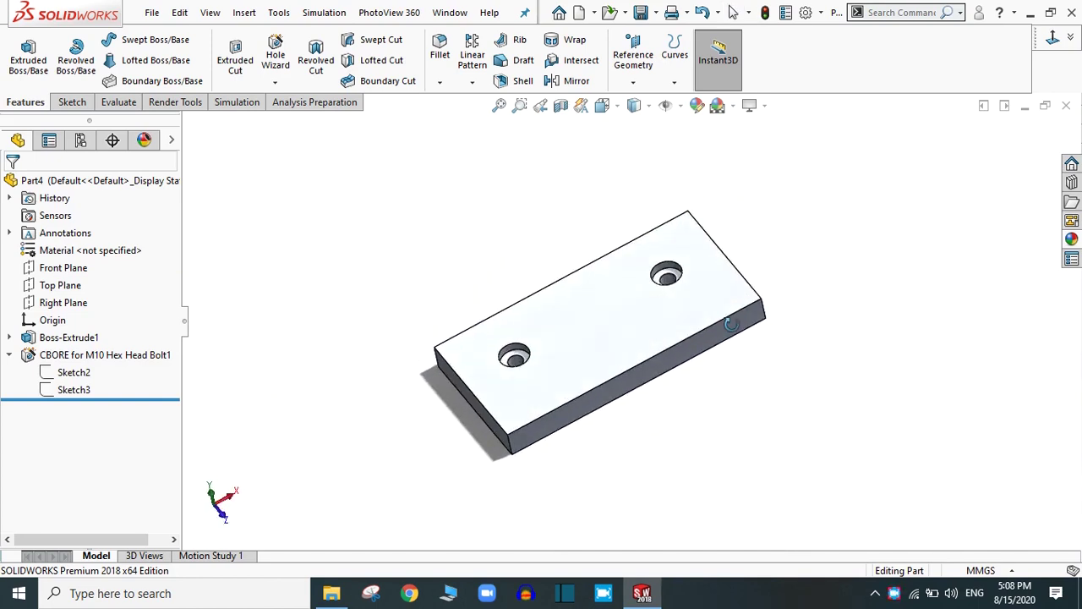